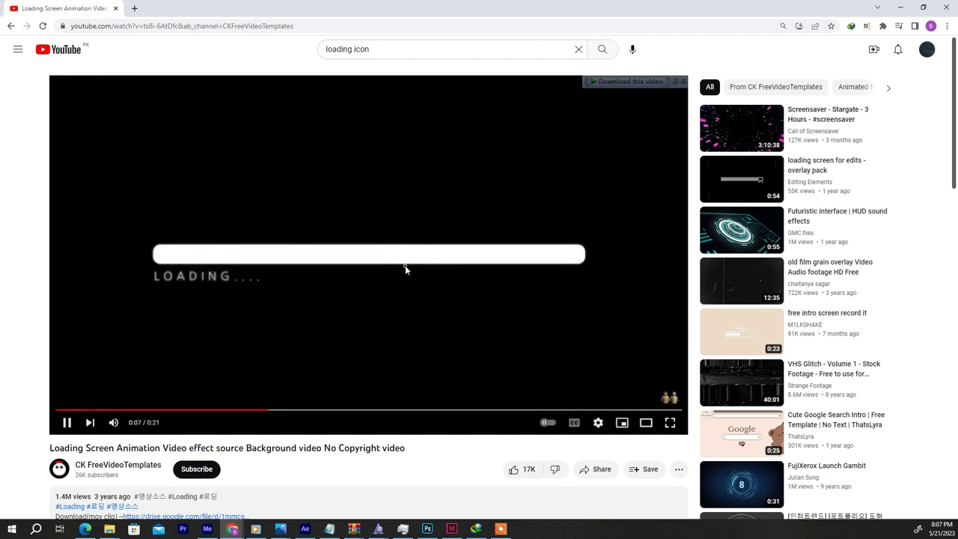
Step: Minimize the Chrome window playing the loading-bar reference to bring up After Effects
{"action": "left_click", "coordinate": [900, 8]}
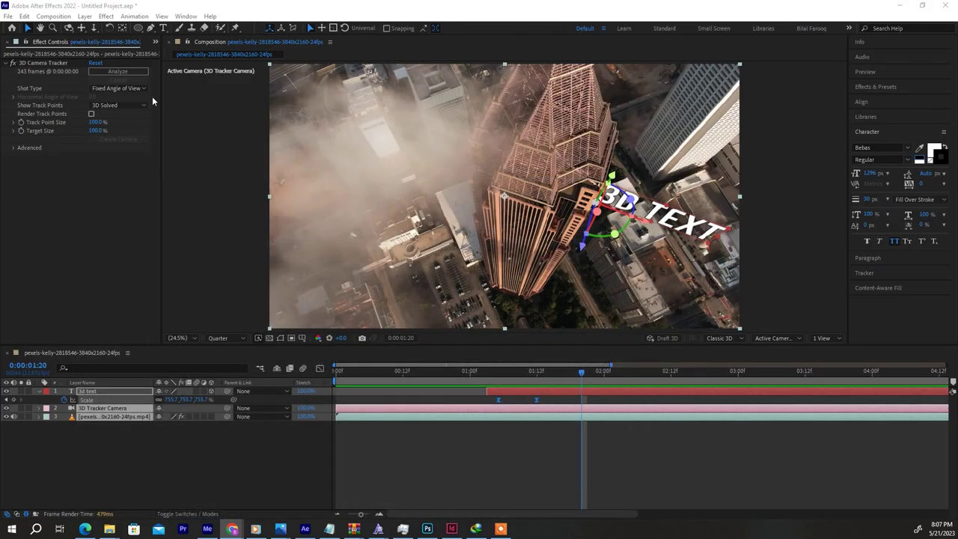
Step: Start a new project without saving, and add a 1920×1080, 30 fps composition named Comp 1
{"action": "left_click", "coordinate": [7, 16]}
{"action": "mouse_move", "coordinate": [14, 28]}
{"action": "left_click", "coordinate": [194, 28]}
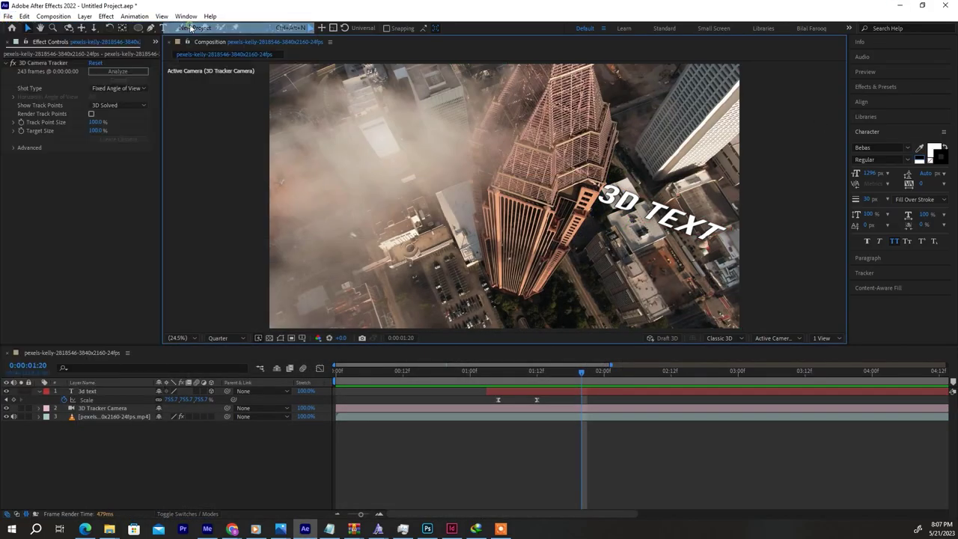
{"action": "left_click", "coordinate": [487, 275]}
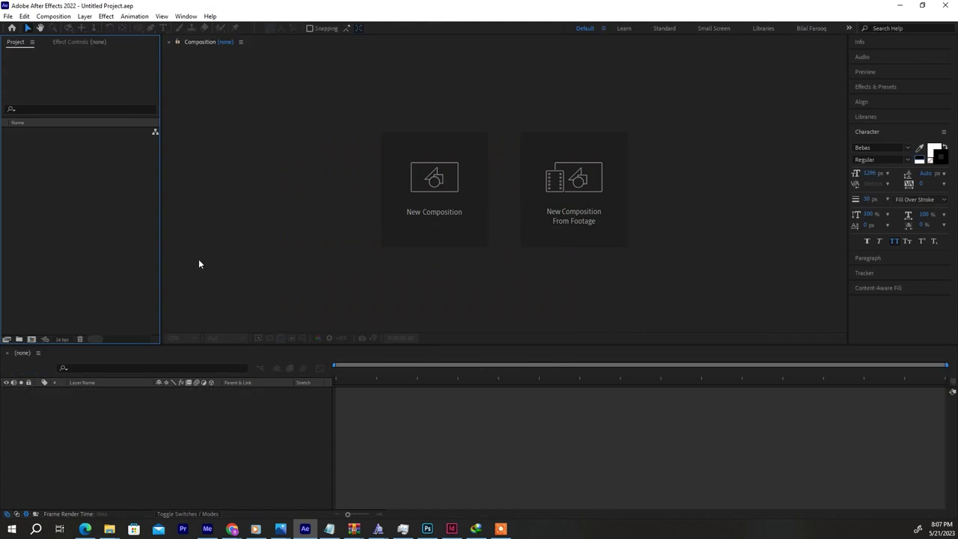
{"action": "left_click", "coordinate": [446, 184]}
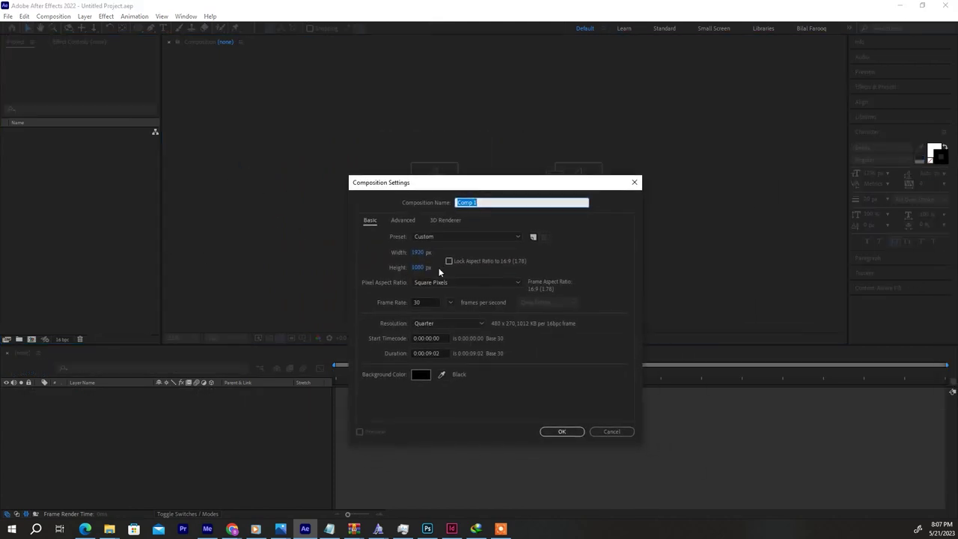
{"action": "left_click", "coordinate": [562, 432]}
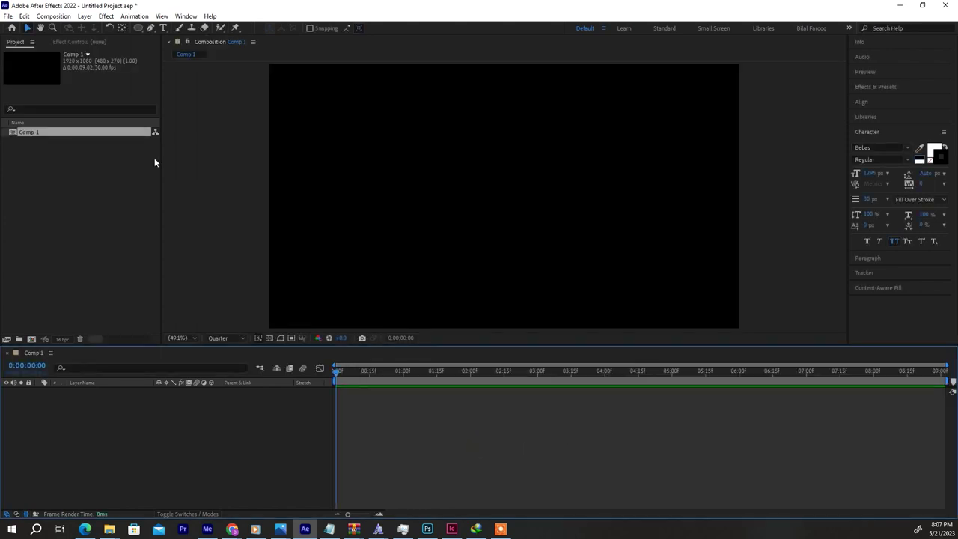
Step: Draw a wide rectangle with no fill and a 20 px white stroke
{"action": "left_click_drag", "start_coordinate": [138, 28], "coordinate": [173, 34]}
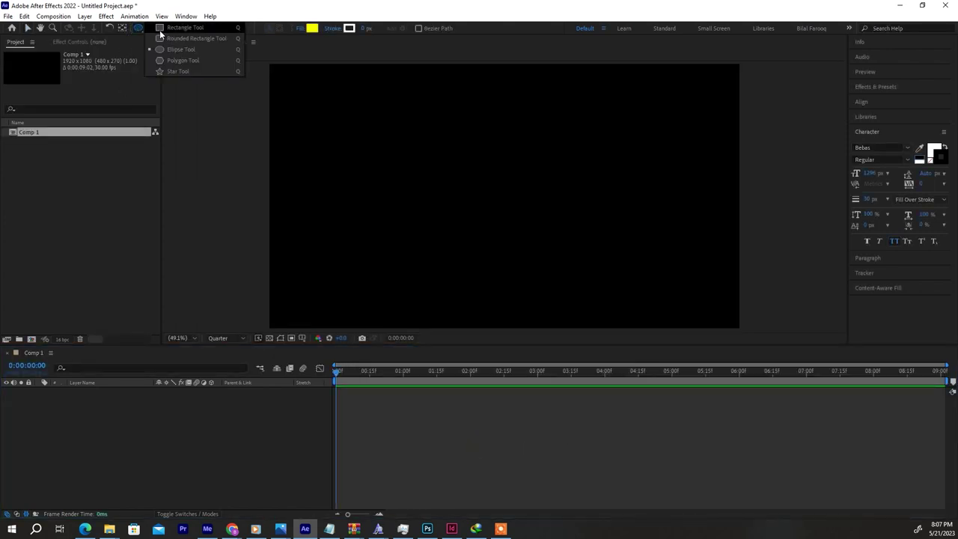
{"action": "left_click", "coordinate": [179, 28]}
{"action": "left_click", "coordinate": [358, 140]}
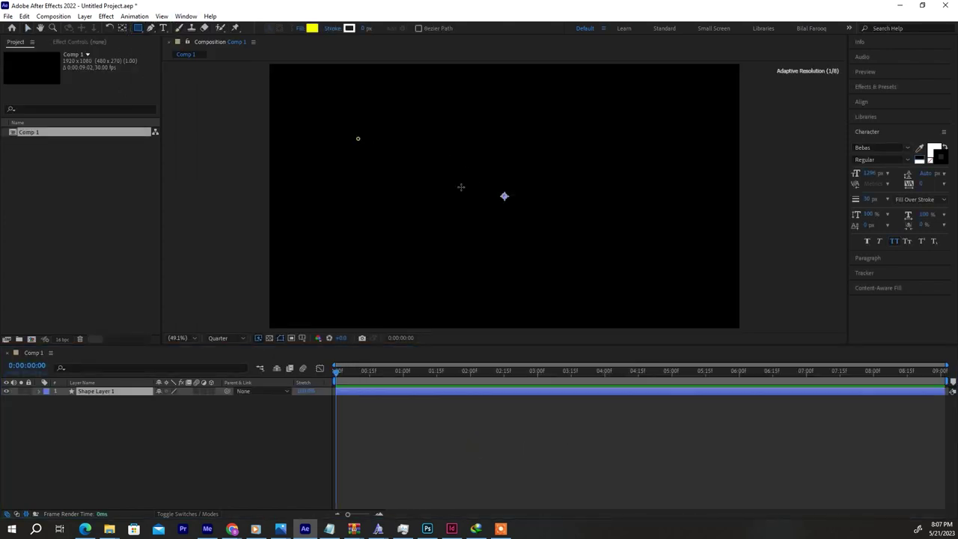
{"action": "left_click_drag", "start_coordinate": [461, 187], "coordinate": [677, 221]}
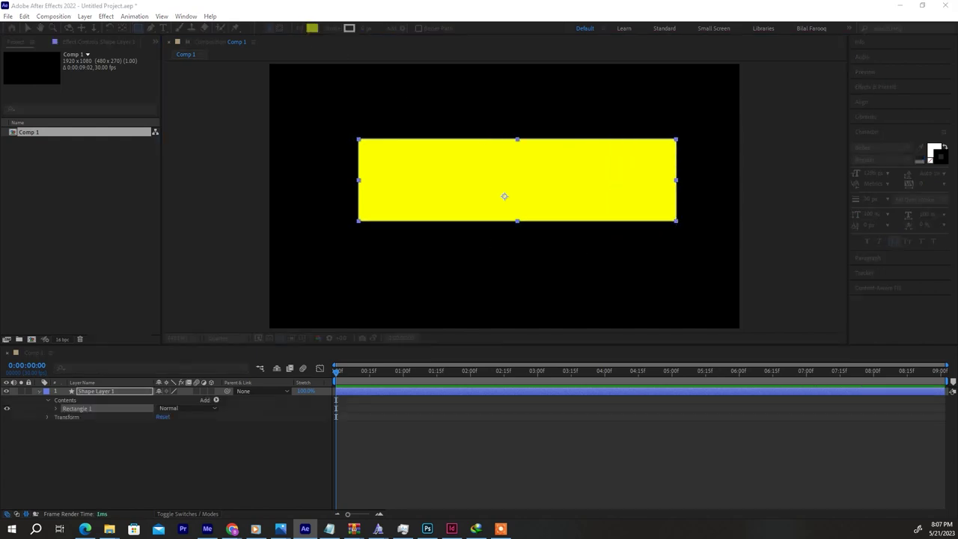
{"action": "left_click", "coordinate": [544, 280]}
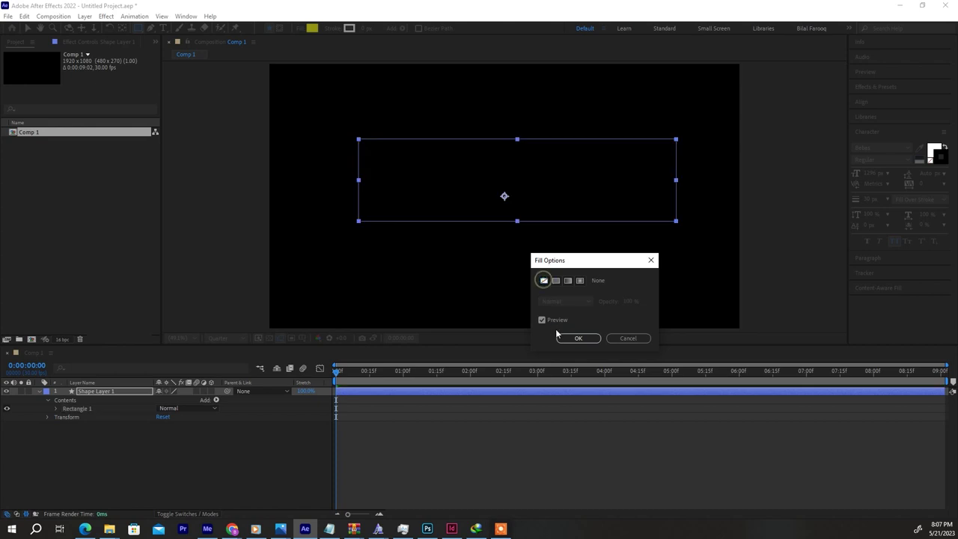
{"action": "left_click", "coordinate": [575, 337]}
{"action": "left_click_drag", "start_coordinate": [365, 28], "coordinate": [390, 30]}
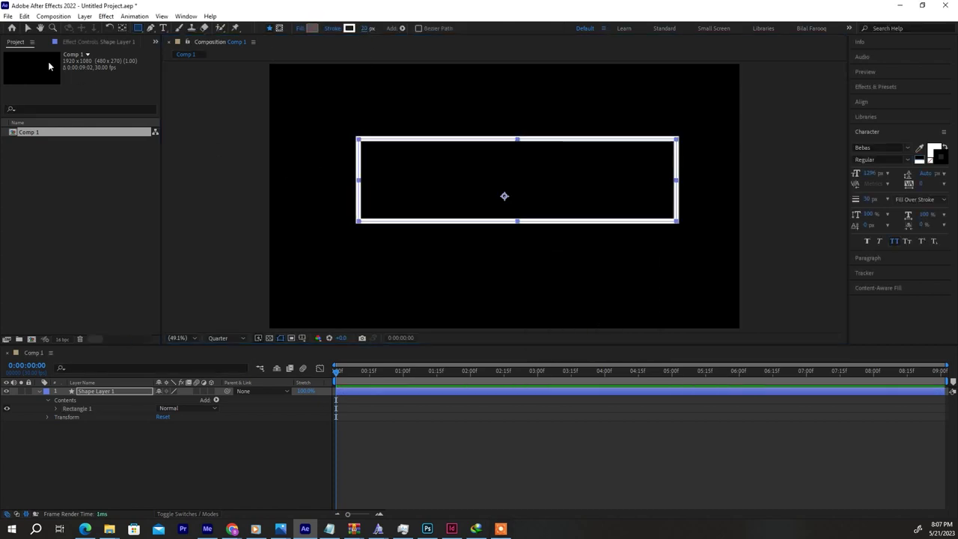
Step: Move the outlined box slightly lower in the frame
{"action": "left_click", "coordinate": [27, 28]}
{"action": "left_click", "coordinate": [483, 150]}
{"action": "left_click", "coordinate": [486, 140]}
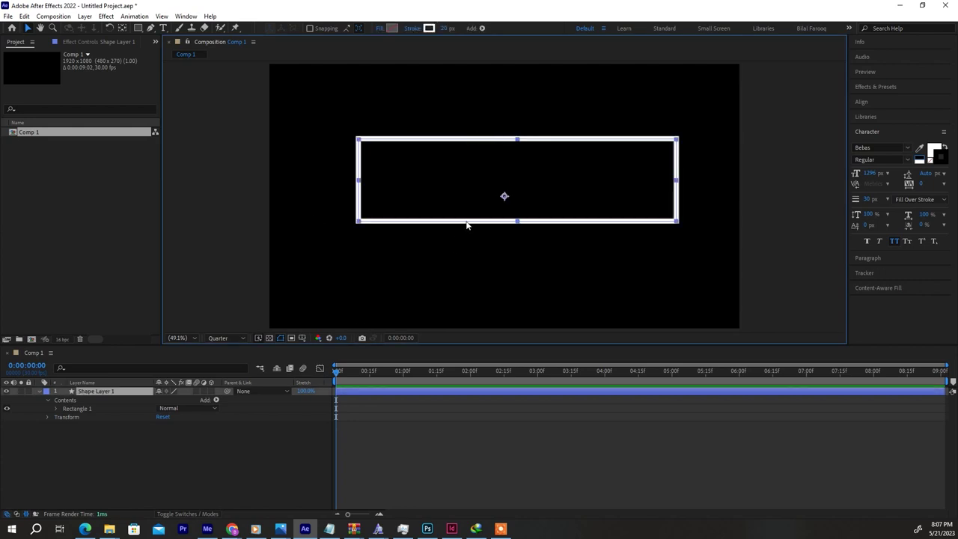
{"action": "left_click_drag", "start_coordinate": [466, 225], "coordinate": [464, 249]}
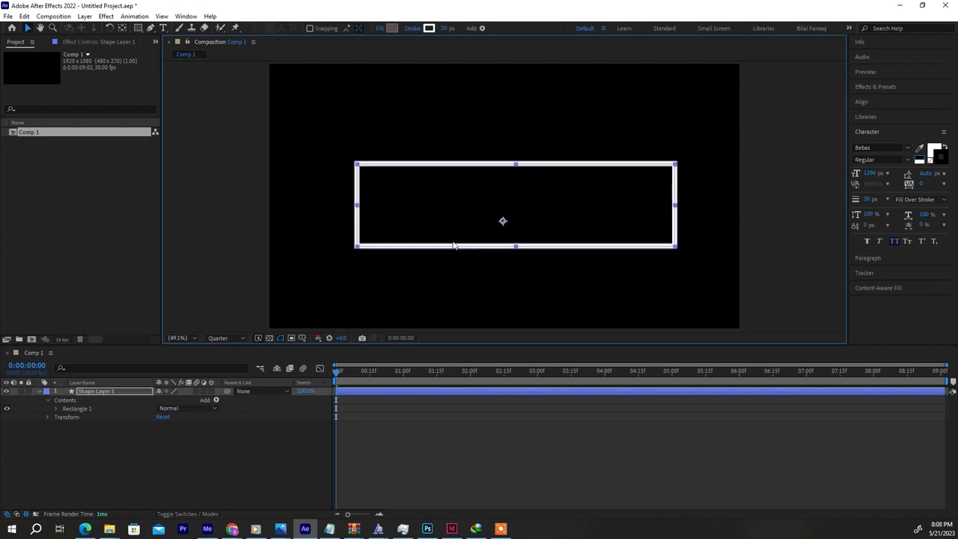
Step: Move Shape Layer 1's anchor point to the centre of the outlined rectangle
{"action": "left_click", "coordinate": [122, 29]}
{"action": "left_click", "coordinate": [502, 221]}
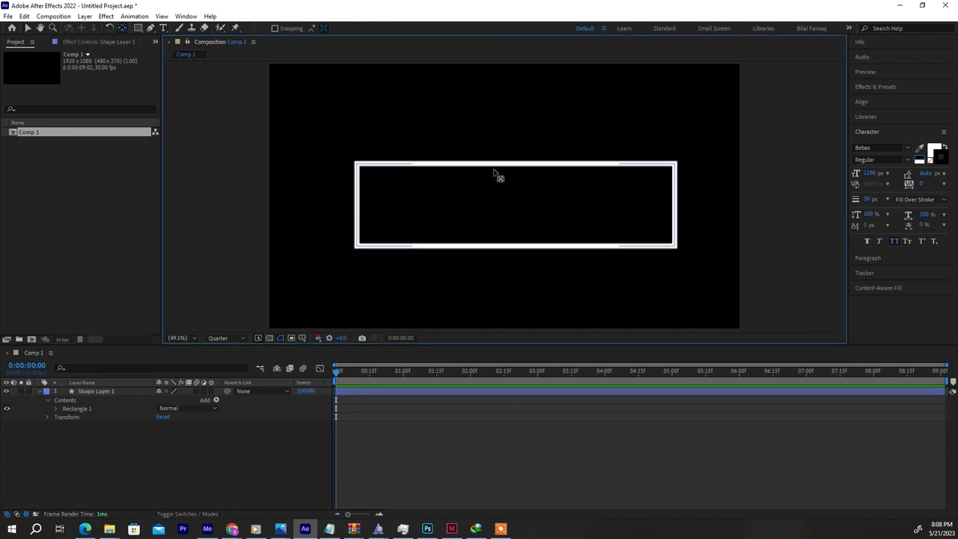
{"action": "mouse_move", "coordinate": [503, 221]}
{"action": "left_mouse_down"}
{"action": "mouse_move", "coordinate": [502, 205]}
{"action": "mouse_move", "coordinate": [520, 204]}
{"action": "left_mouse_up"}
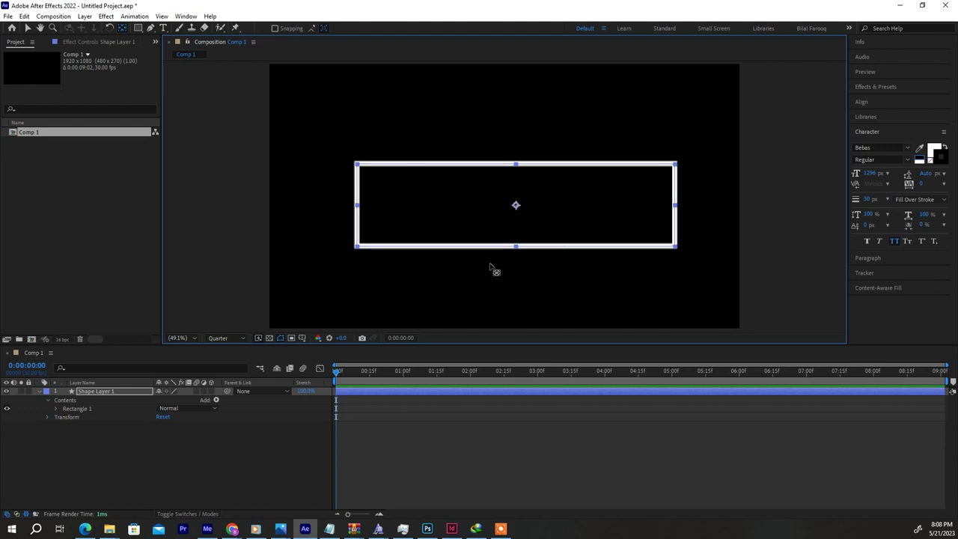
Step: Duplicate Shape Layer 1 with Ctrl+D to create Shape Layer 2
{"action": "left_click", "coordinate": [399, 469]}
{"action": "left_click", "coordinate": [90, 392]}
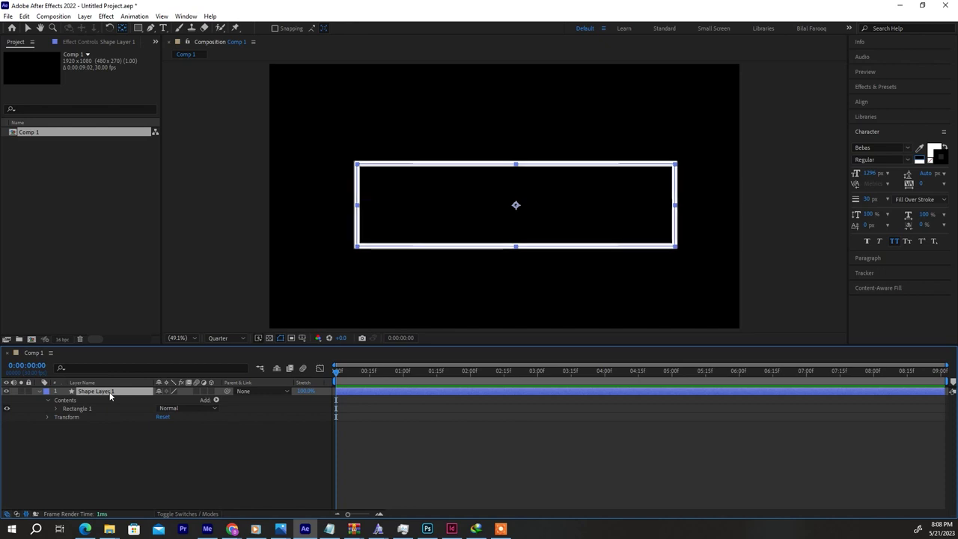
{"action": "key", "text": "ctrl+d"}
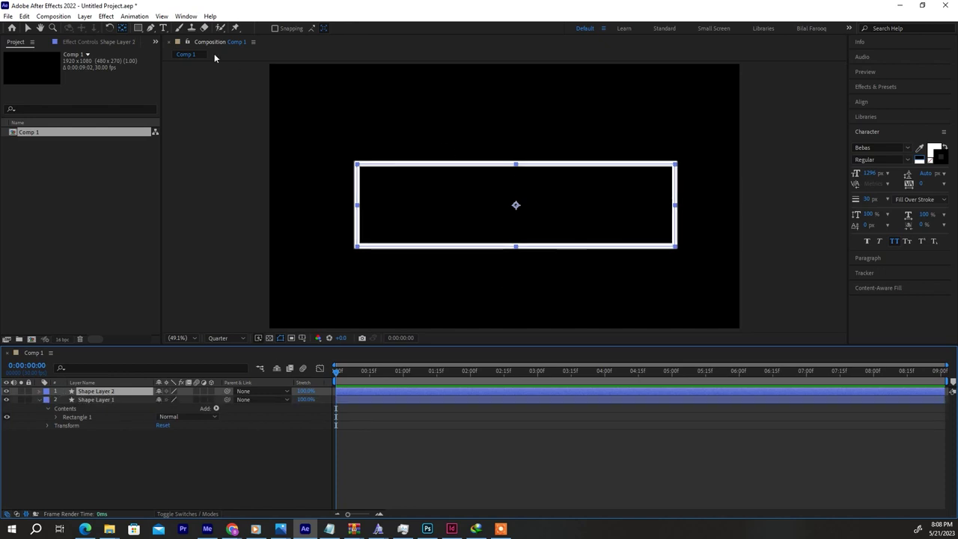
Step: Give the duplicate box a solid white fill and reselect Shape Layer 2
{"action": "left_click", "coordinate": [139, 29]}
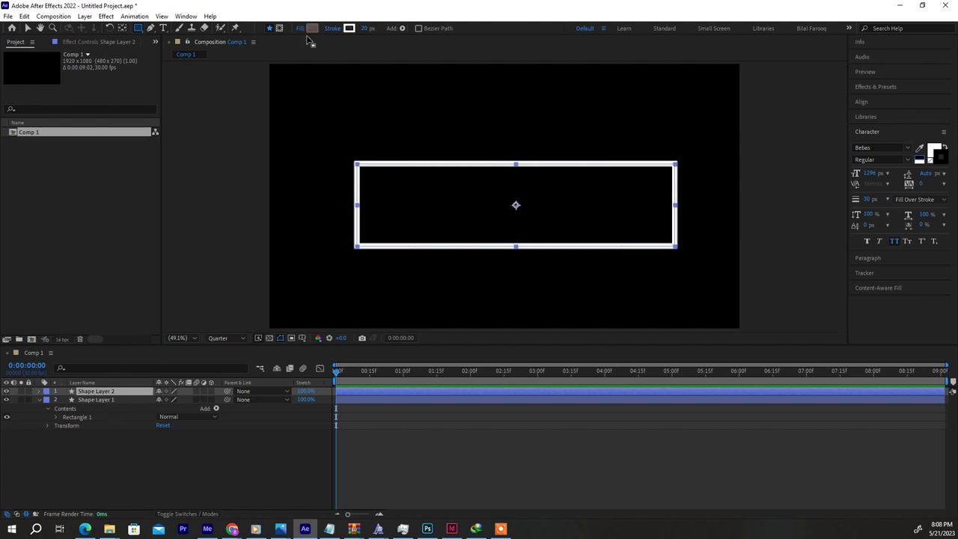
{"action": "left_click", "coordinate": [313, 28]}
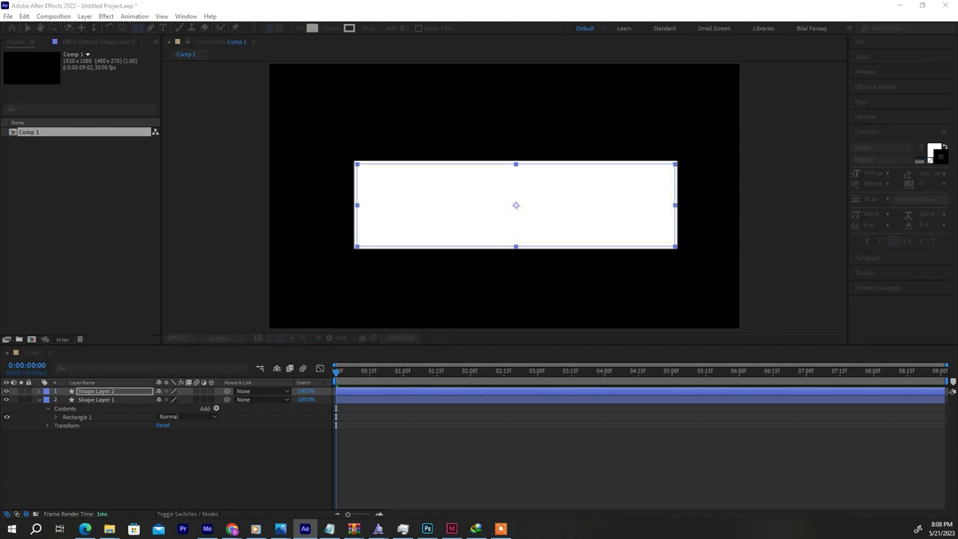
{"action": "key", "text": "Return"}
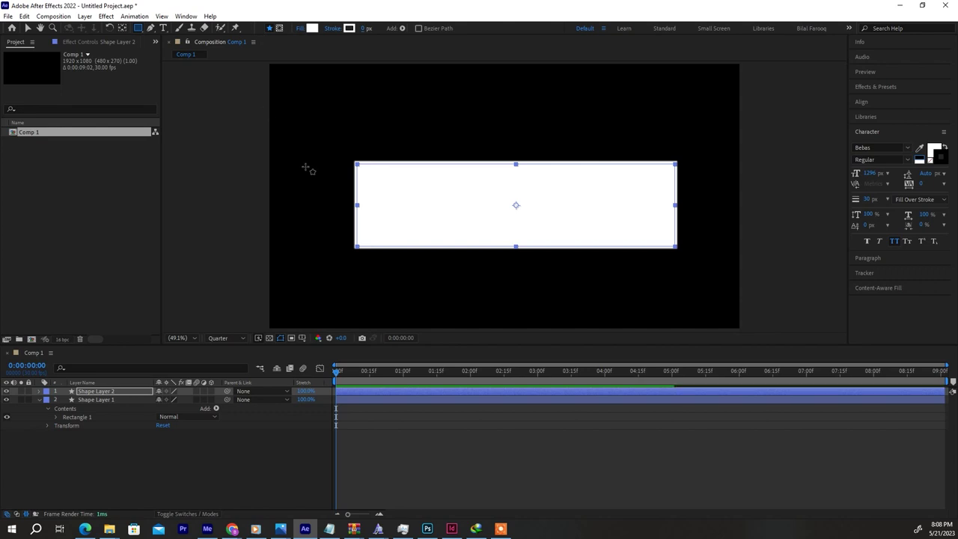
{"action": "left_click", "coordinate": [106, 449]}
{"action": "left_click", "coordinate": [92, 391]}
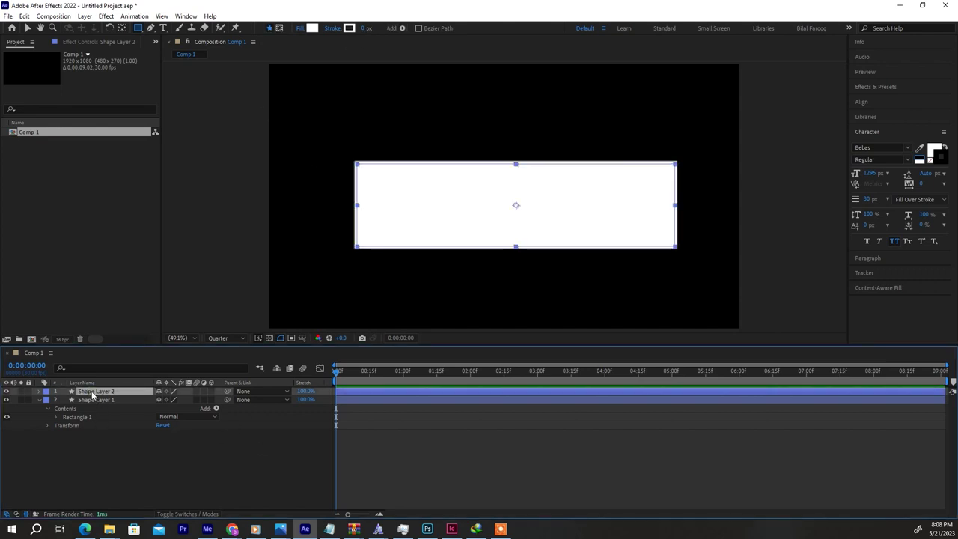
Step: Try a 95 % scale on Shape Layer 2, then undo the change
{"action": "key", "text": "s"}
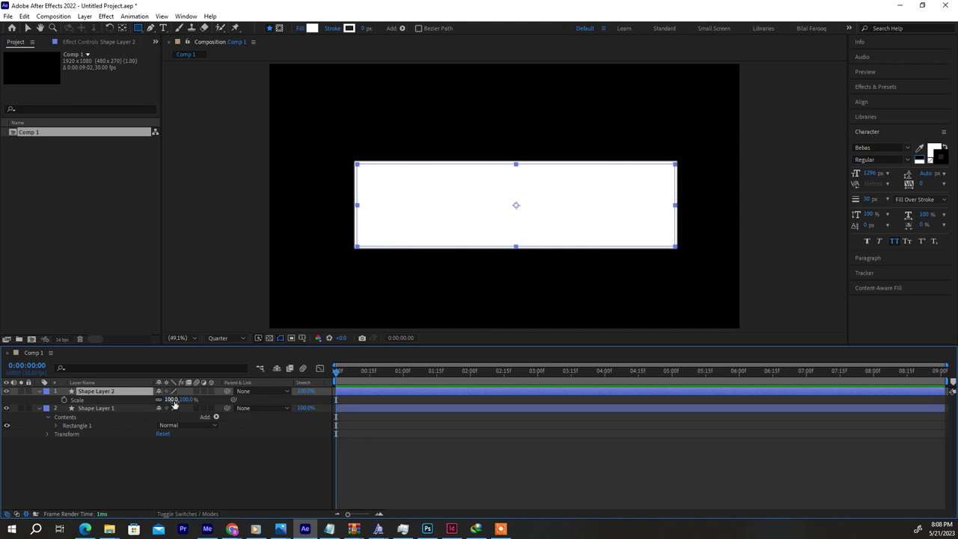
{"action": "key", "text": "Return"}
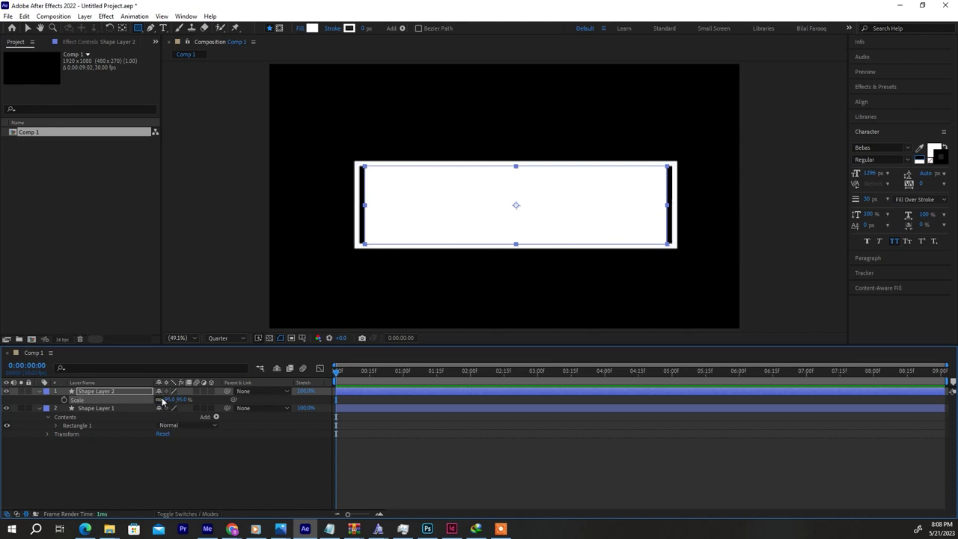
{"action": "left_click", "coordinate": [159, 400]}
{"action": "left_click_drag", "start_coordinate": [184, 399], "coordinate": [179, 402]}
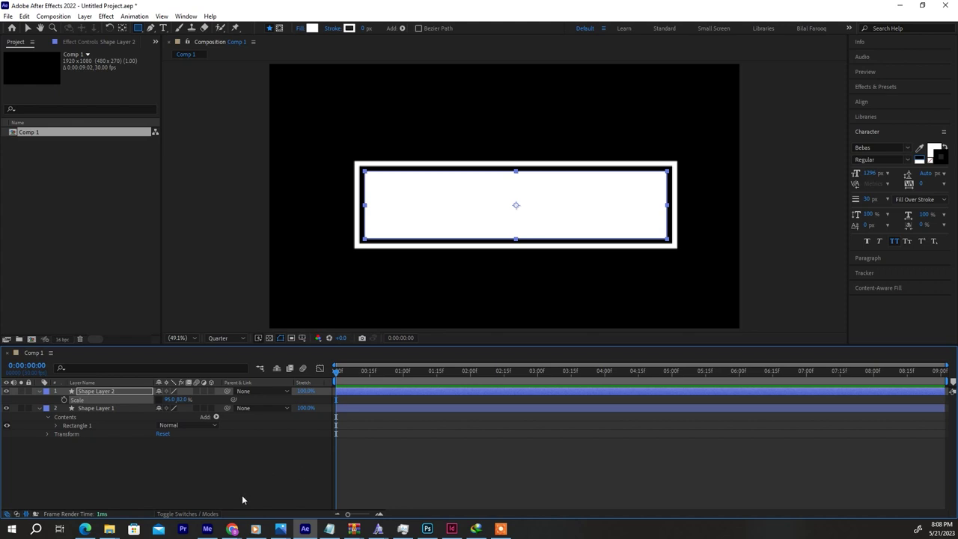
{"action": "key", "text": "ctrl+z"}
{"action": "key", "text": "ctrl+z"}
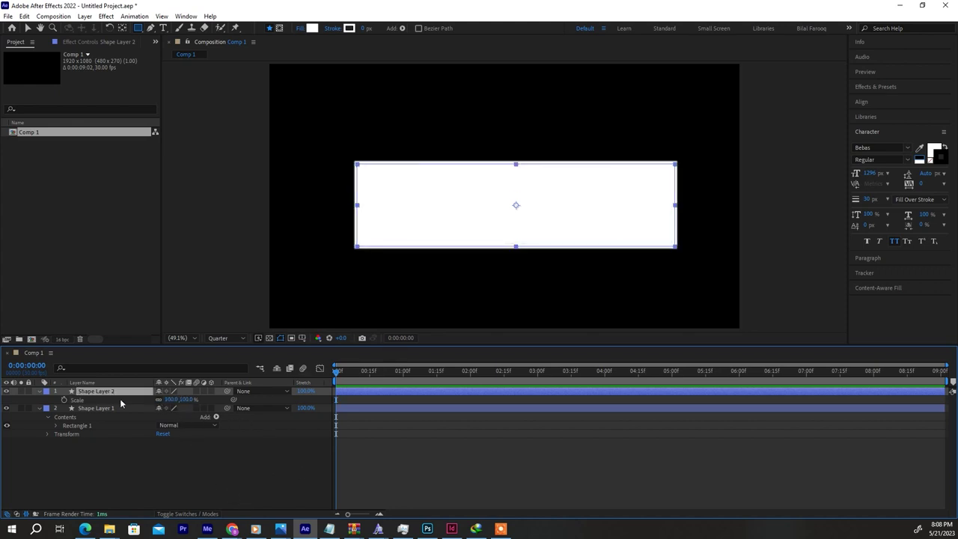
Step: Unlink Shape Layer 2's Scale, set it to 96 × 86 %, and keyframe it at 0:00
{"action": "key", "text": "s"}
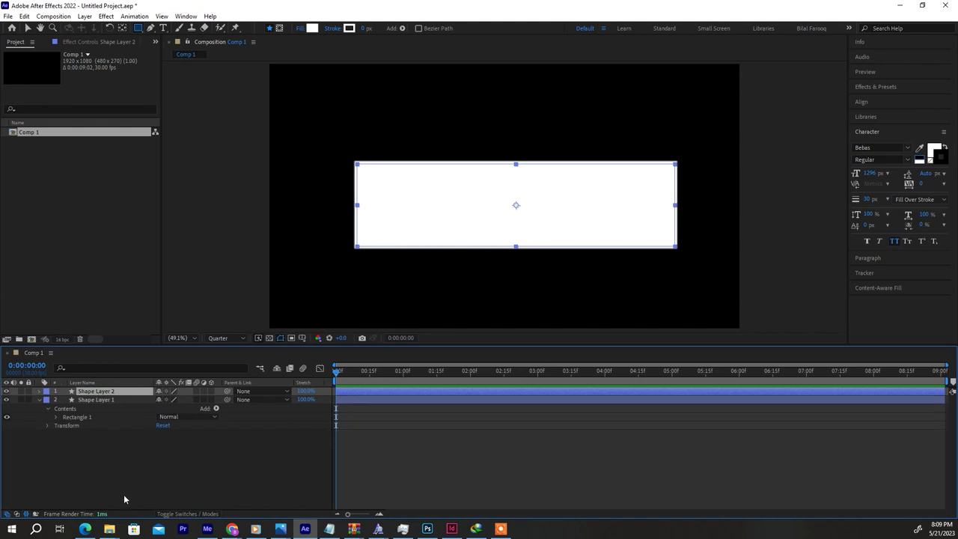
{"action": "key", "text": "s"}
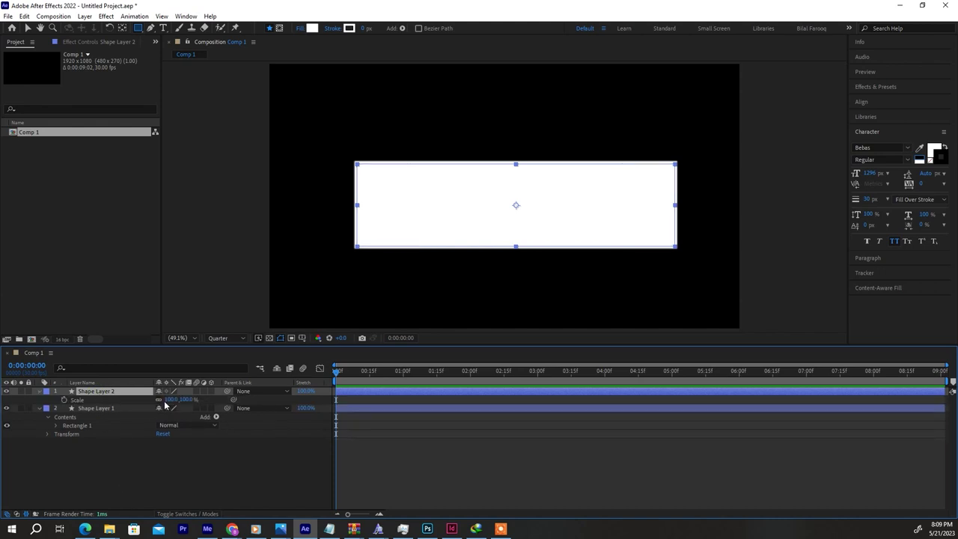
{"action": "left_click", "coordinate": [169, 400]}
{"action": "left_click", "coordinate": [159, 399]}
{"action": "left_click_drag", "start_coordinate": [167, 399], "coordinate": [195, 408]}
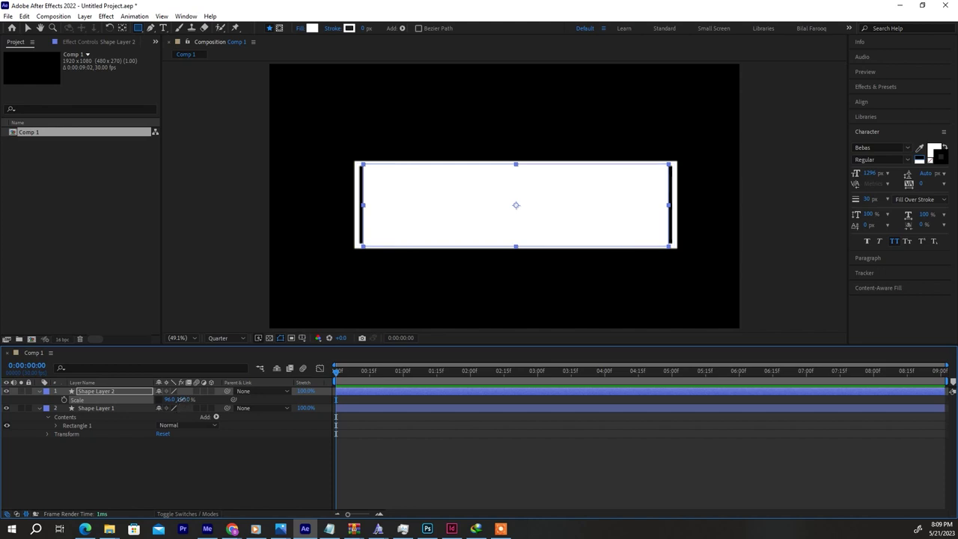
{"action": "left_click_drag", "start_coordinate": [179, 400], "coordinate": [178, 400]}
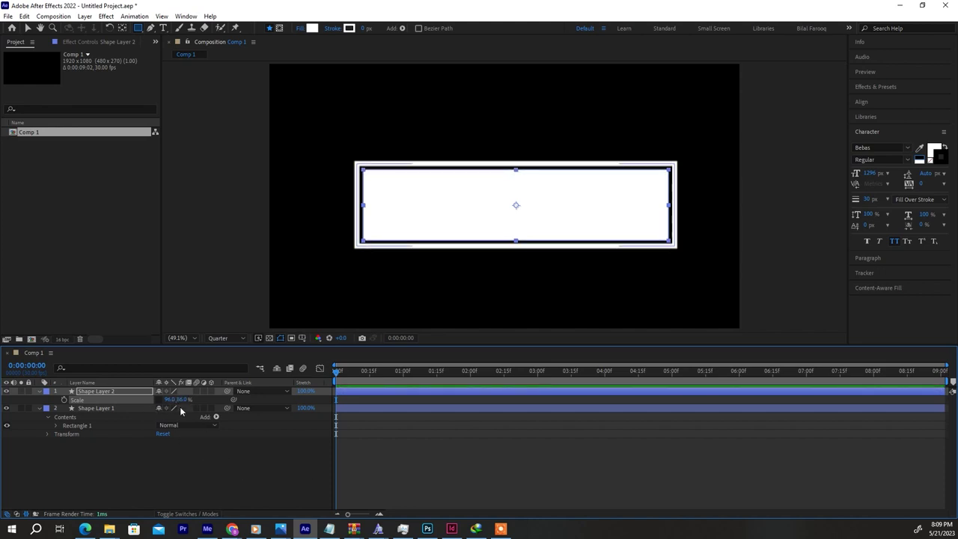
{"action": "left_click", "coordinate": [107, 391]}
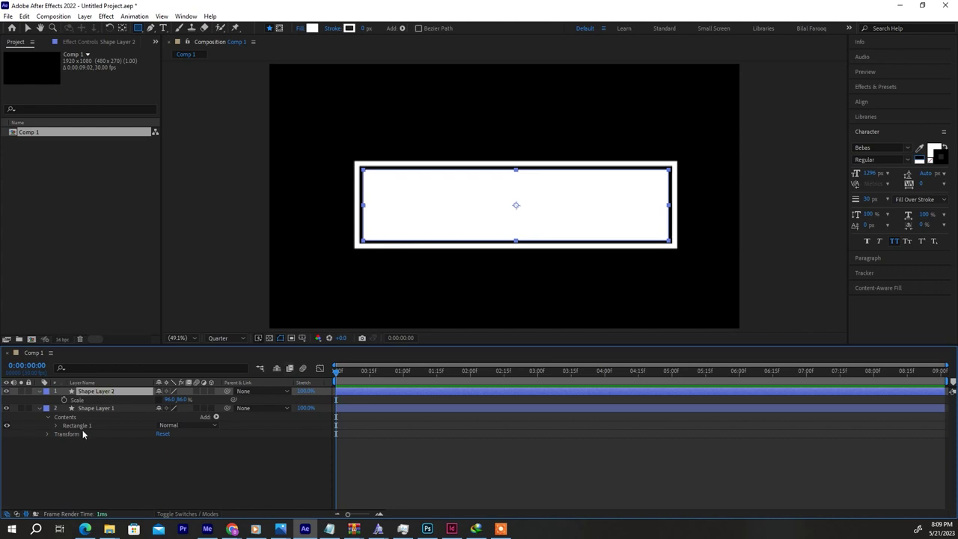
{"action": "left_click", "coordinate": [64, 399]}
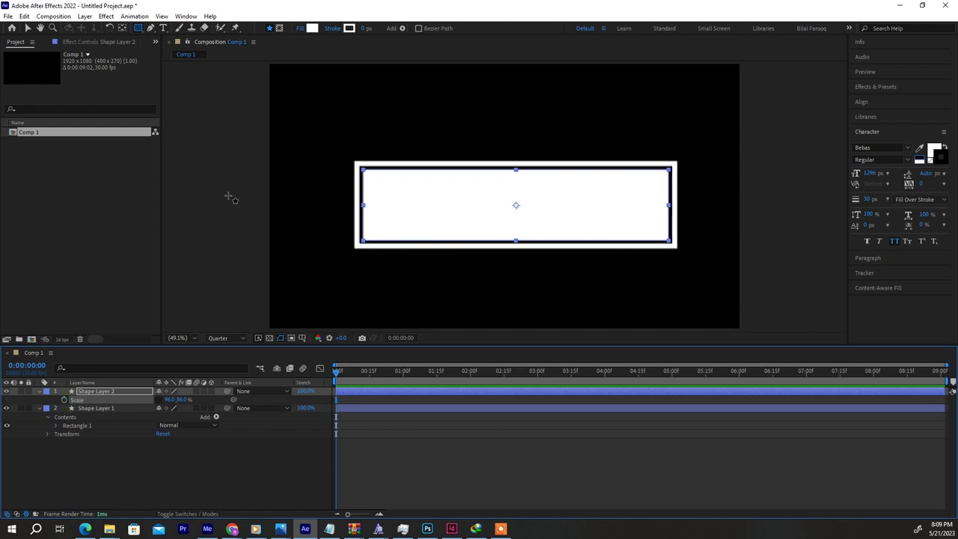
Step: Drag Shape Layer 2's anchor point to the white box's left edge, keeping its Scale keyframe
{"action": "left_click", "coordinate": [122, 29]}
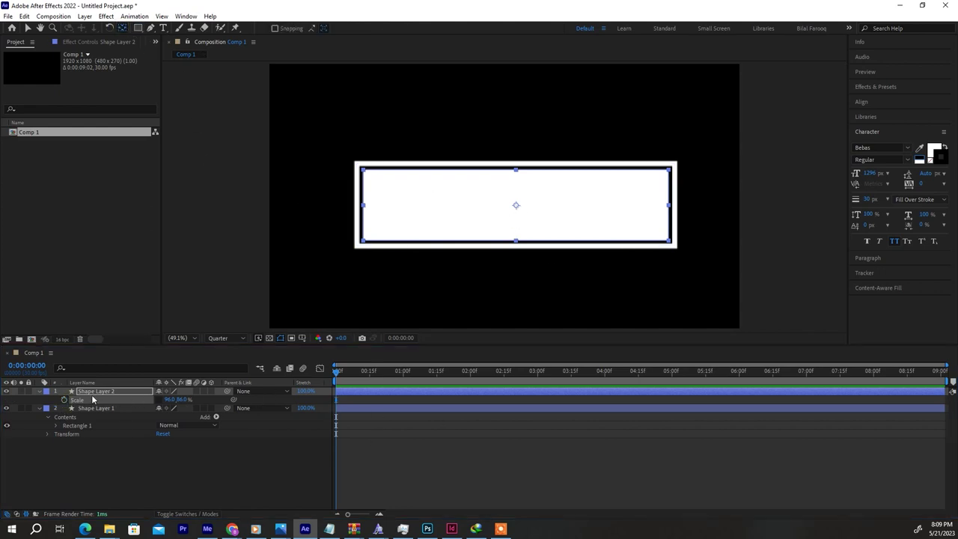
{"action": "left_click", "coordinate": [82, 396]}
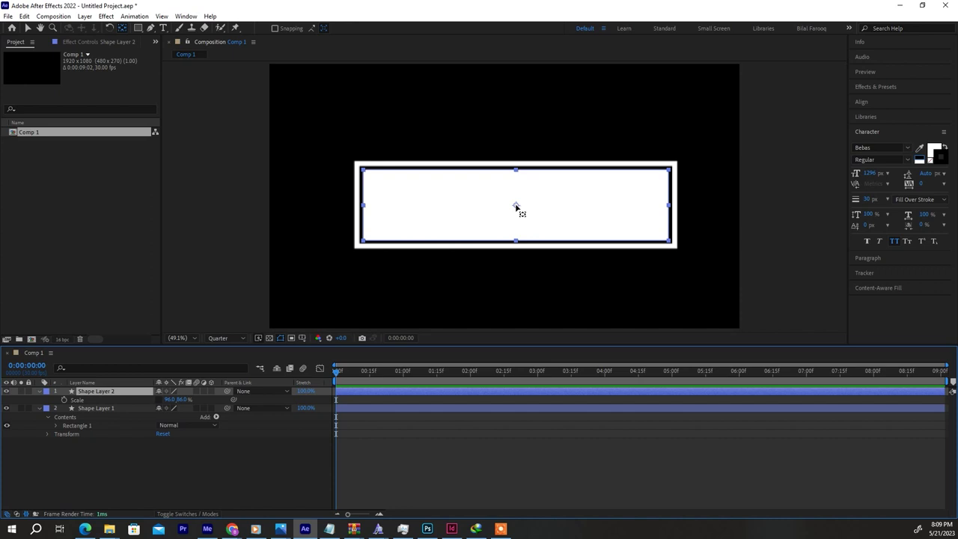
{"action": "left_click", "coordinate": [516, 207]}
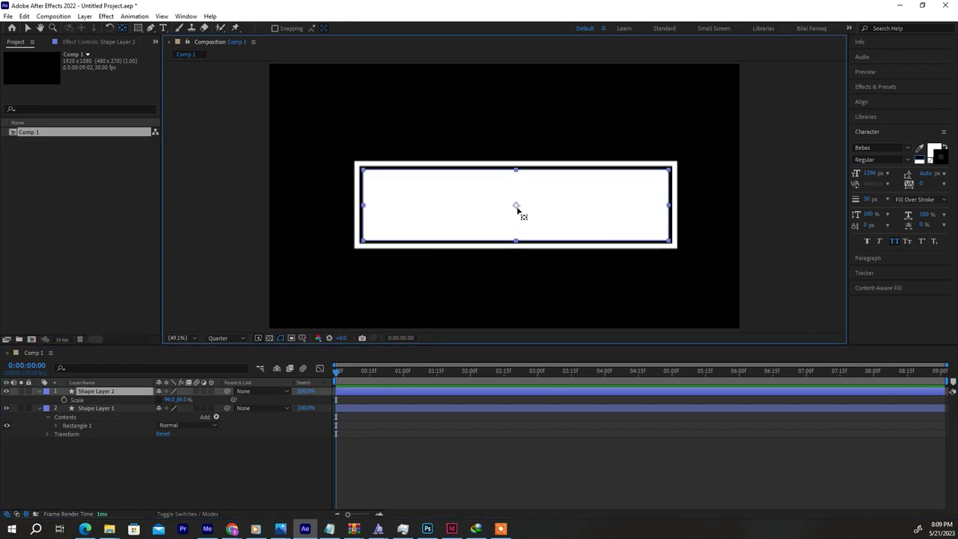
{"action": "left_click_drag", "start_coordinate": [514, 205], "coordinate": [357, 203]}
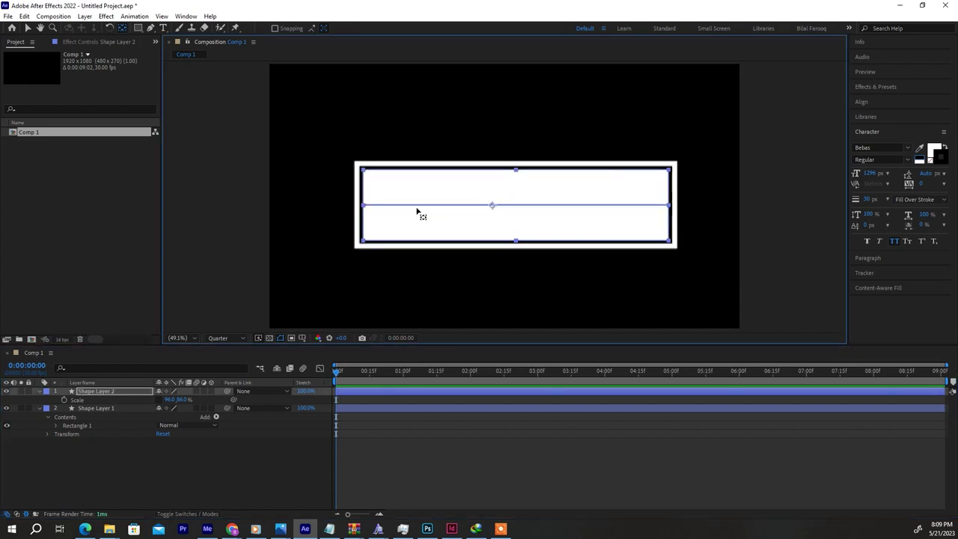
{"action": "left_click_drag", "start_coordinate": [358, 203], "coordinate": [361, 205]}
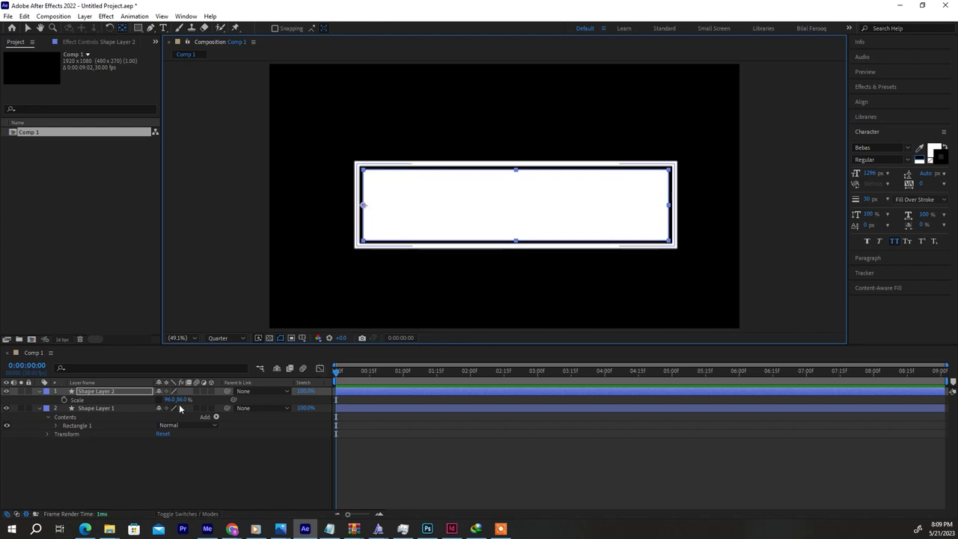
{"action": "left_click", "coordinate": [65, 400]}
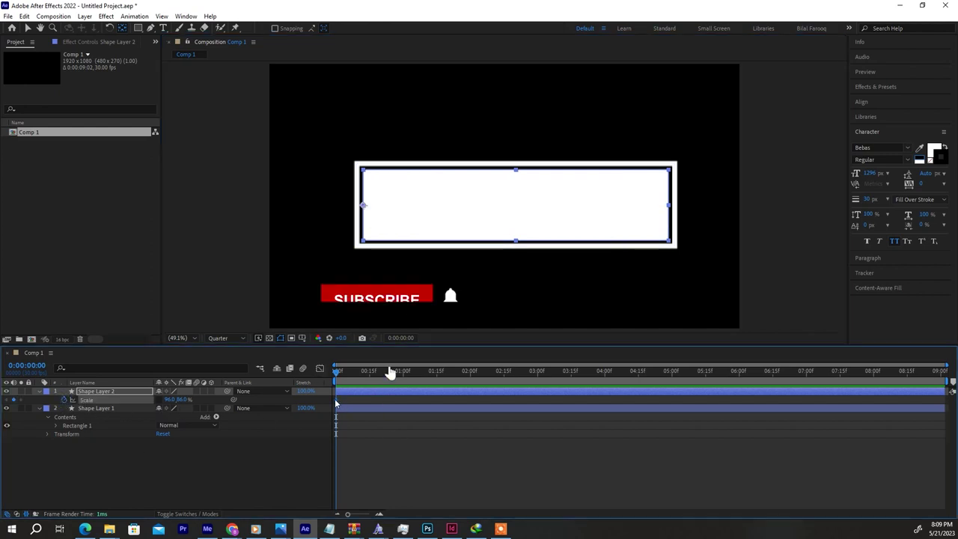
Step: Set the white fill's Scale width to 0 % at the start and preview
{"action": "left_click_drag", "start_coordinate": [386, 404], "coordinate": [434, 399]}
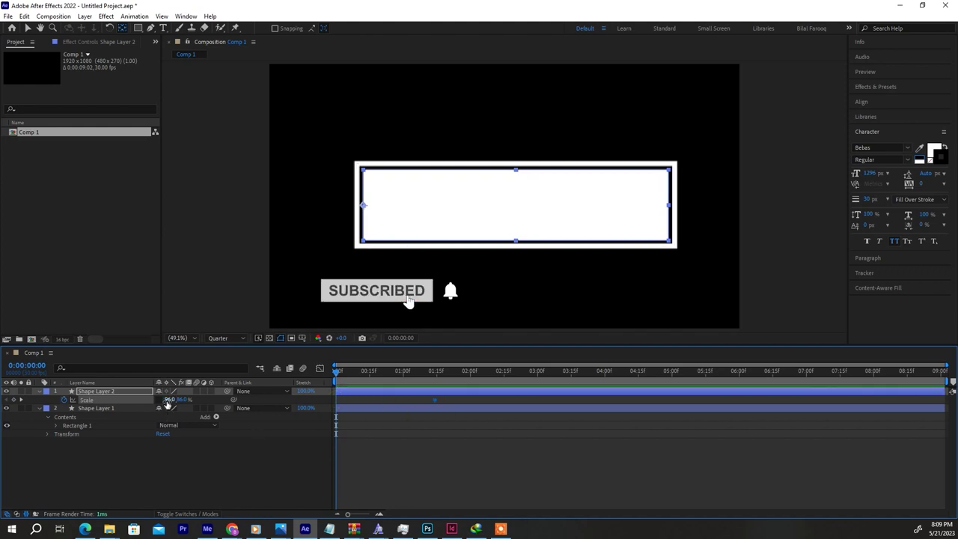
{"action": "mouse_move", "coordinate": [177, 399]}
{"action": "left_mouse_down"}
{"action": "mouse_move", "coordinate": [150, 406]}
{"action": "mouse_move", "coordinate": [166, 402]}
{"action": "left_mouse_up"}
{"action": "left_click", "coordinate": [169, 401]}
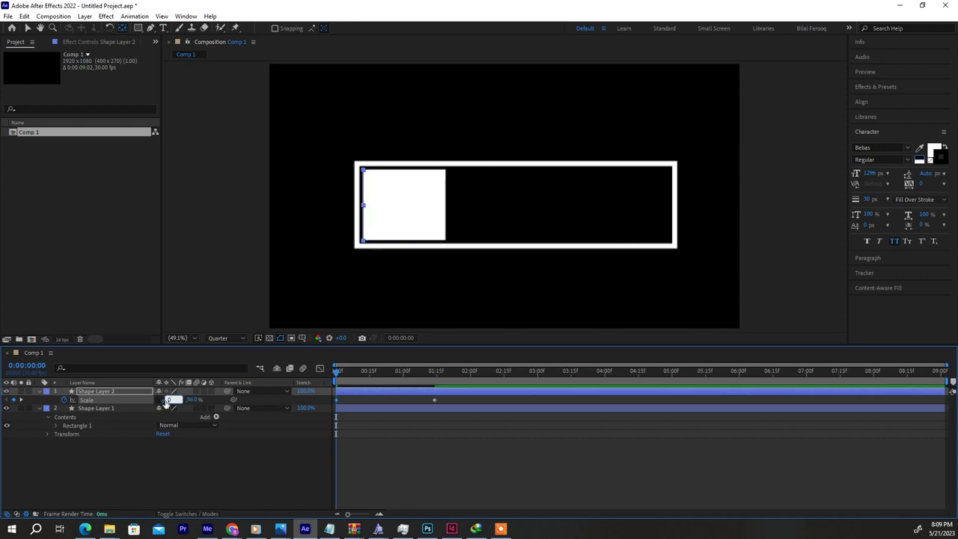
{"action": "key", "text": "Return"}
{"action": "key", "text": "space"}
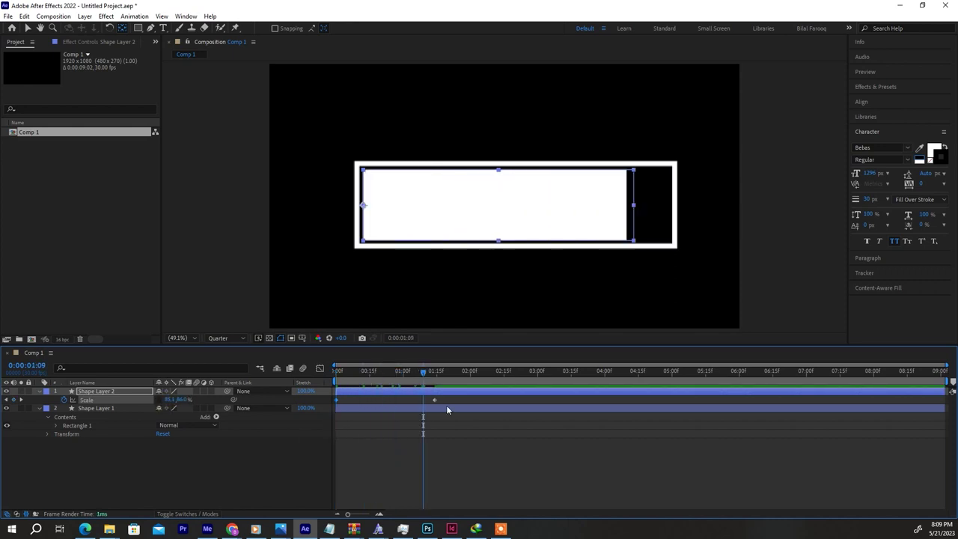
Step: Replace the extra keyframe with a 100 % width keyframe, move it later, and preview the growth
{"action": "left_click", "coordinate": [435, 402]}
{"action": "left_click", "coordinate": [435, 399]}
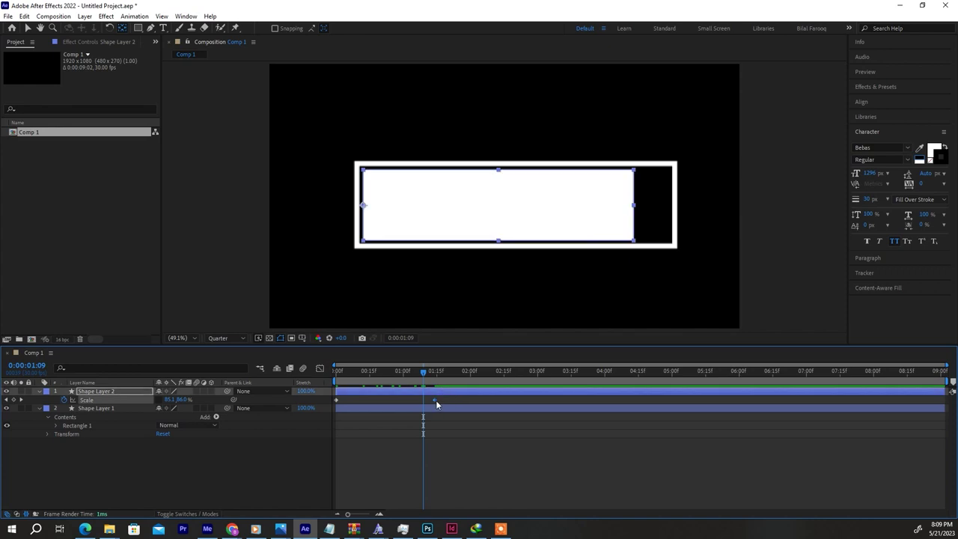
{"action": "key", "text": "Delete"}
{"action": "left_click", "coordinate": [165, 400]}
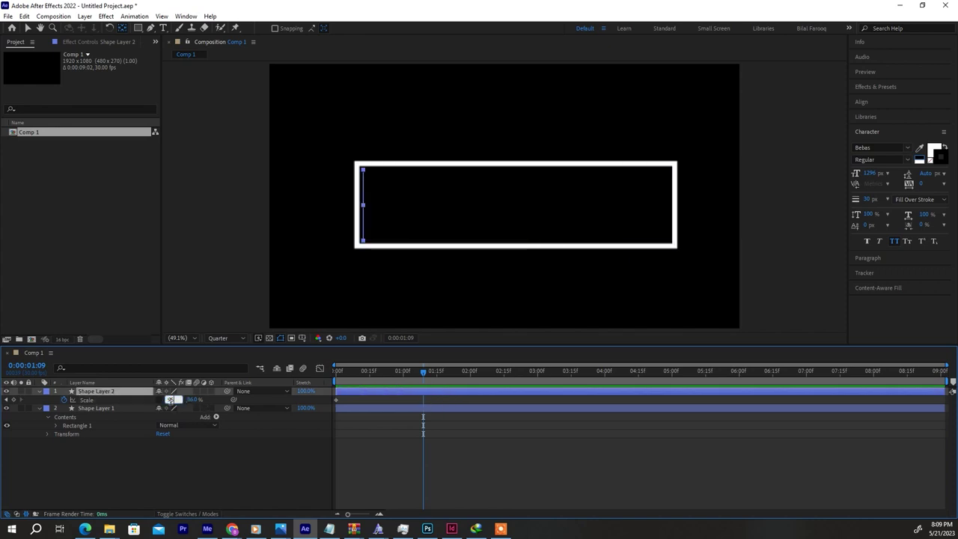
{"action": "type", "text": "100"}
{"action": "key", "text": "Return"}
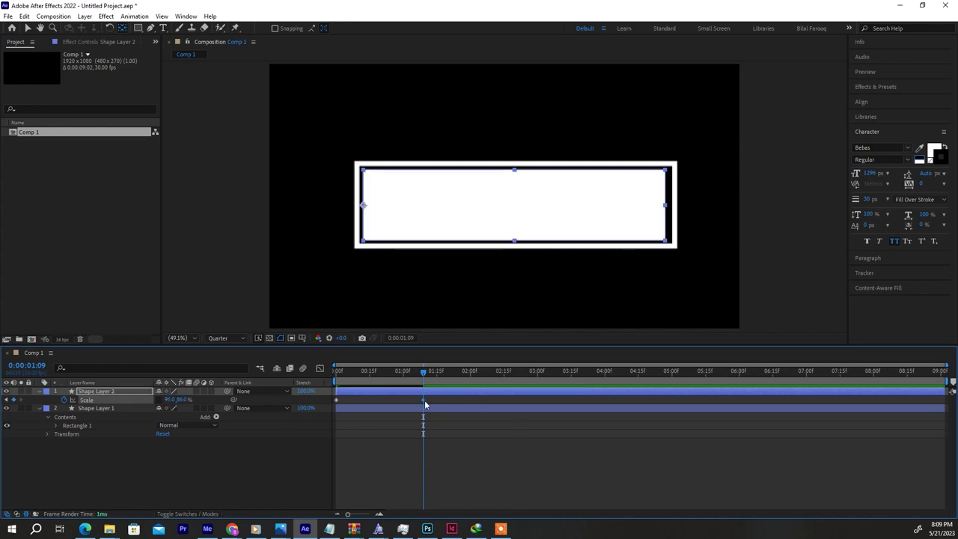
{"action": "left_click_drag", "start_coordinate": [424, 399], "coordinate": [460, 405]}
{"action": "key", "text": "space"}
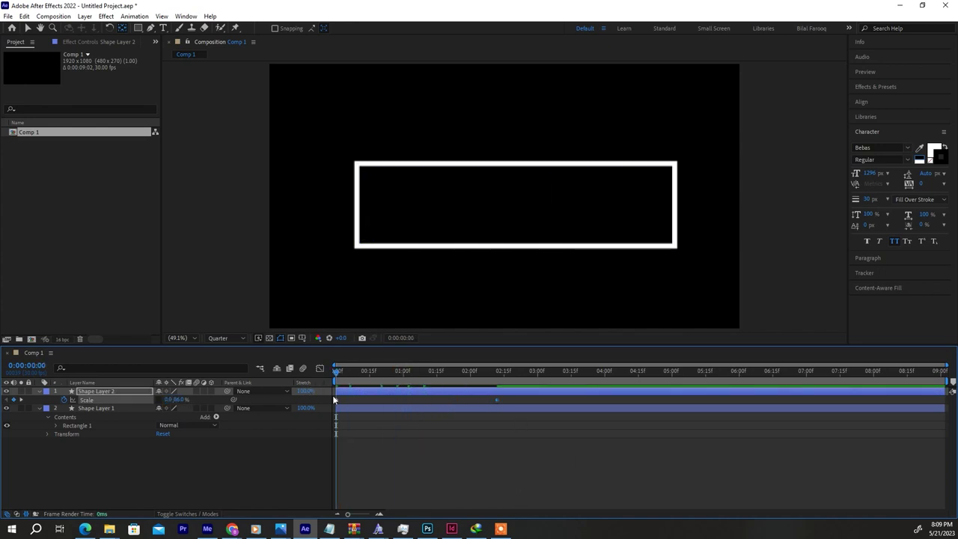
Step: Stop the preview, check the fill at frame 12, then restart the YouTube reference video
{"action": "left_click", "coordinate": [399, 374]}
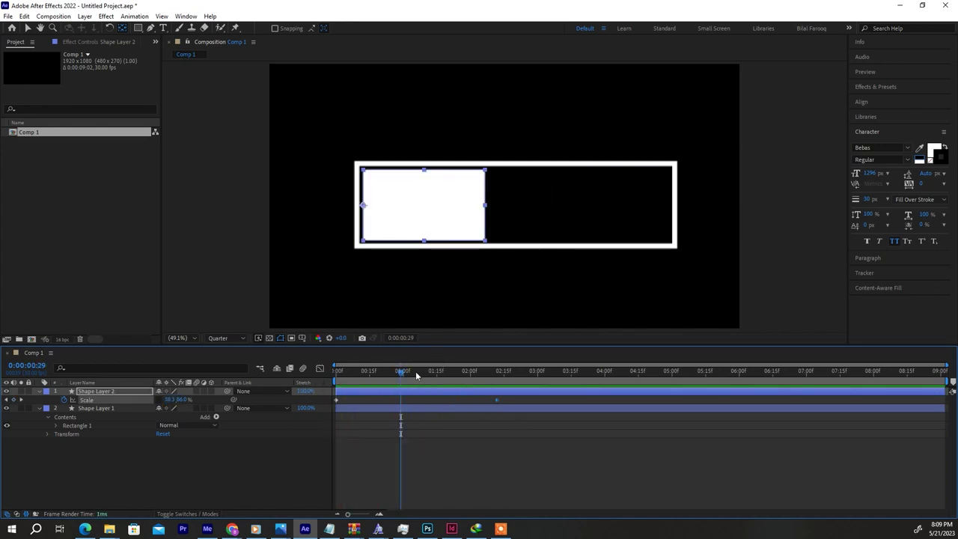
{"action": "left_click", "coordinate": [363, 375]}
{"action": "mouse_move", "coordinate": [232, 528]}
{"action": "left_click", "coordinate": [601, 464]}
{"action": "left_click", "coordinate": [336, 207]}
Step: Replay the reference video from the start to about 0:06, then minimize Chrome
{"action": "left_click_drag", "start_coordinate": [232, 413], "coordinate": [86, 410]}
{"action": "left_click", "coordinate": [250, 258]}
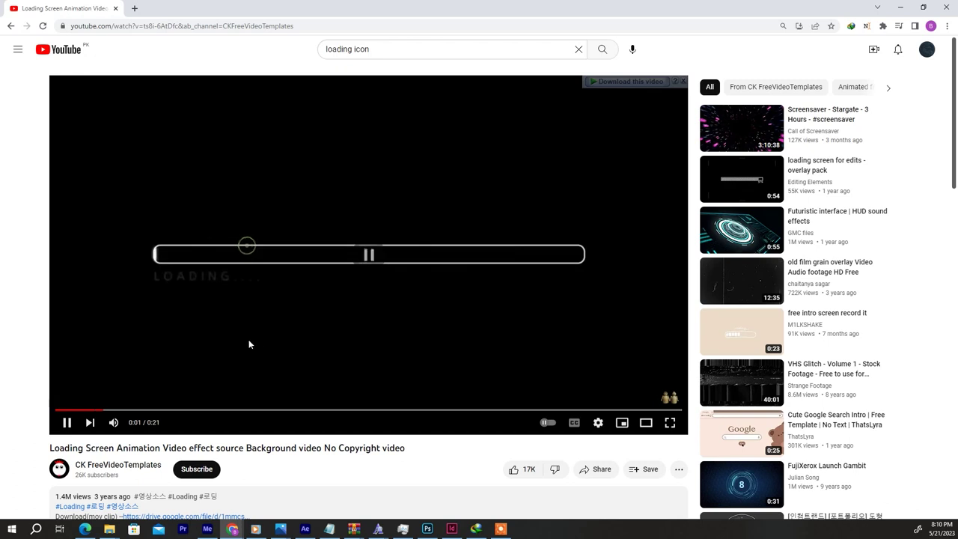
{"action": "left_click", "coordinate": [166, 276]}
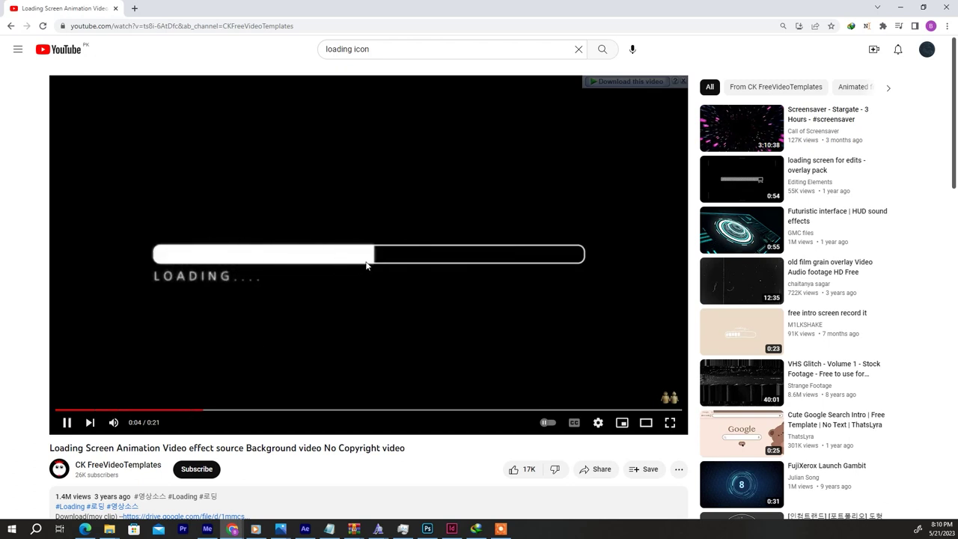
{"action": "left_click", "coordinate": [541, 278]}
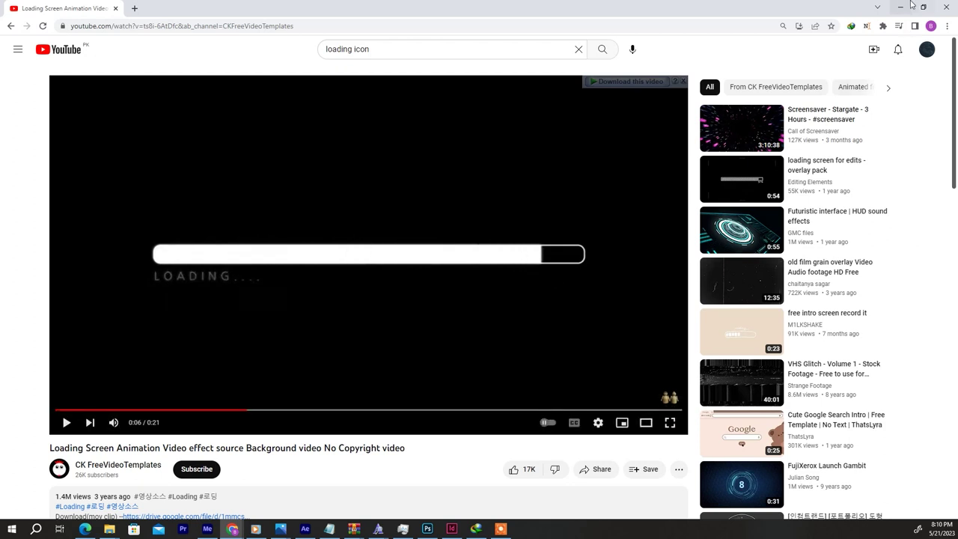
{"action": "left_click", "coordinate": [900, 7]}
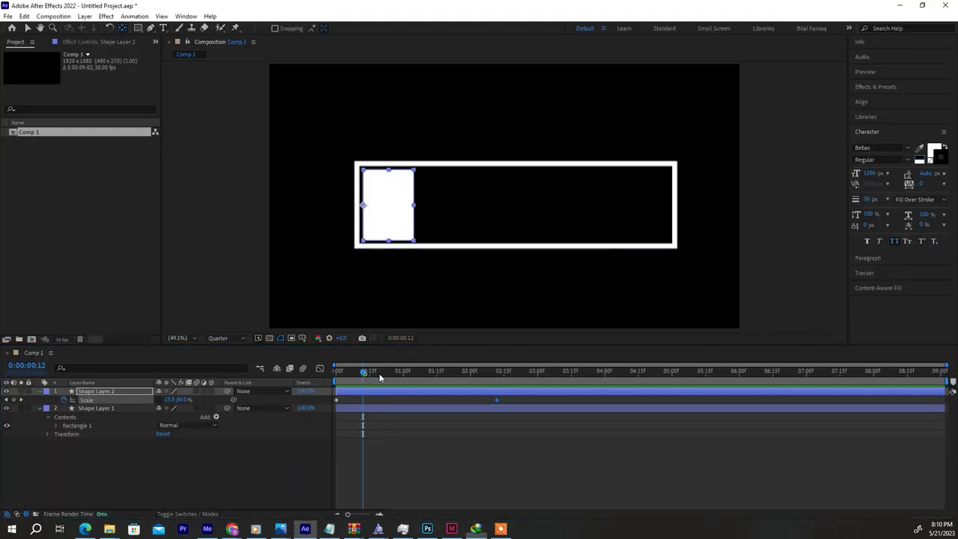
Step: Push the full-width keyframe to about 4:20, add a frame-20 keyframe, and narrow it to 13.4 %
{"action": "left_click_drag", "start_coordinate": [365, 371], "coordinate": [383, 376]}
{"action": "left_click", "coordinate": [382, 376]}
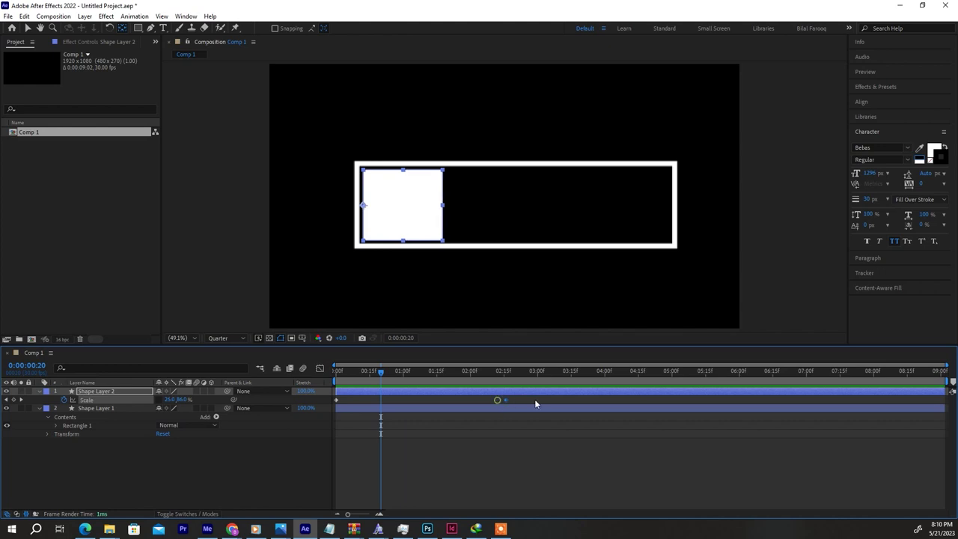
{"action": "left_click_drag", "start_coordinate": [497, 399], "coordinate": [653, 399]}
{"action": "left_click", "coordinate": [375, 449]}
{"action": "left_click", "coordinate": [370, 394]}
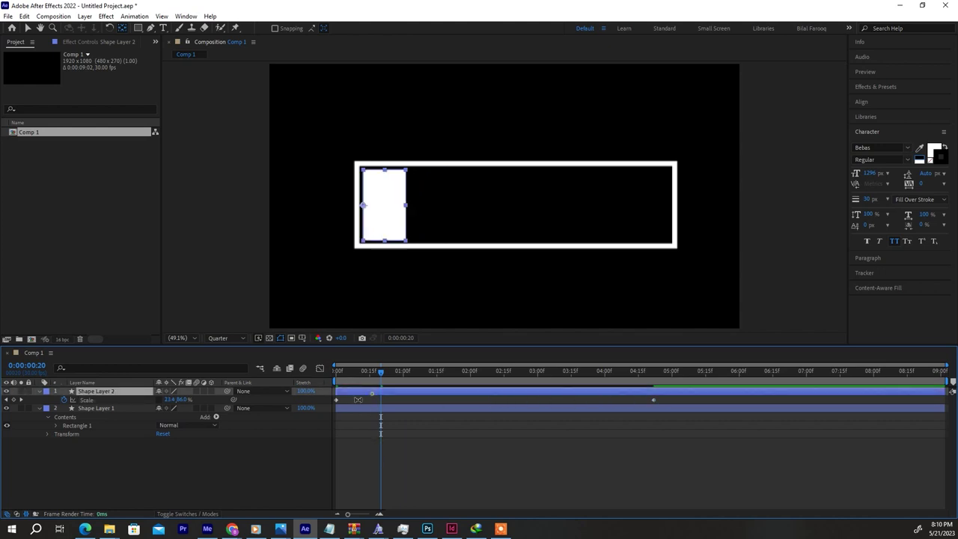
{"action": "left_click", "coordinate": [13, 400]}
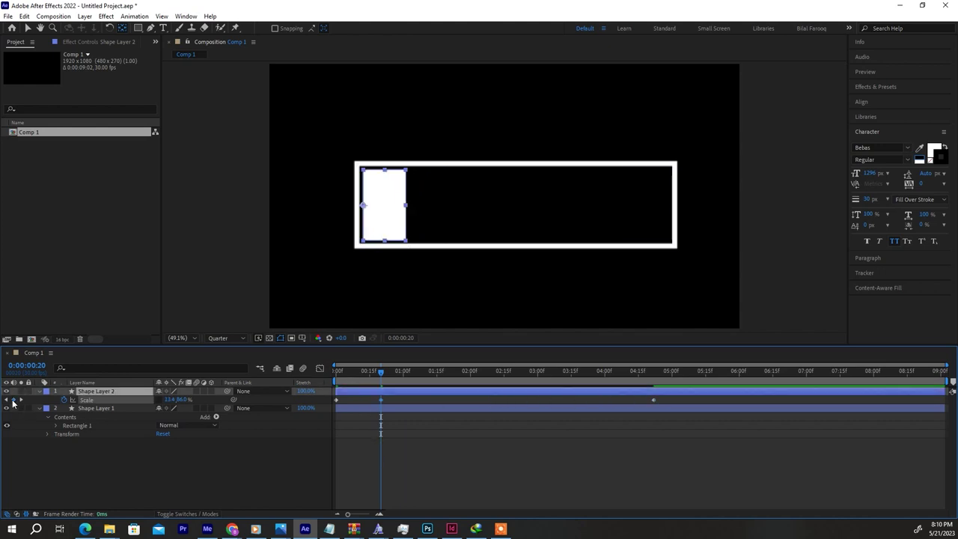
{"action": "left_click", "coordinate": [418, 371]}
{"action": "left_click", "coordinate": [382, 400]}
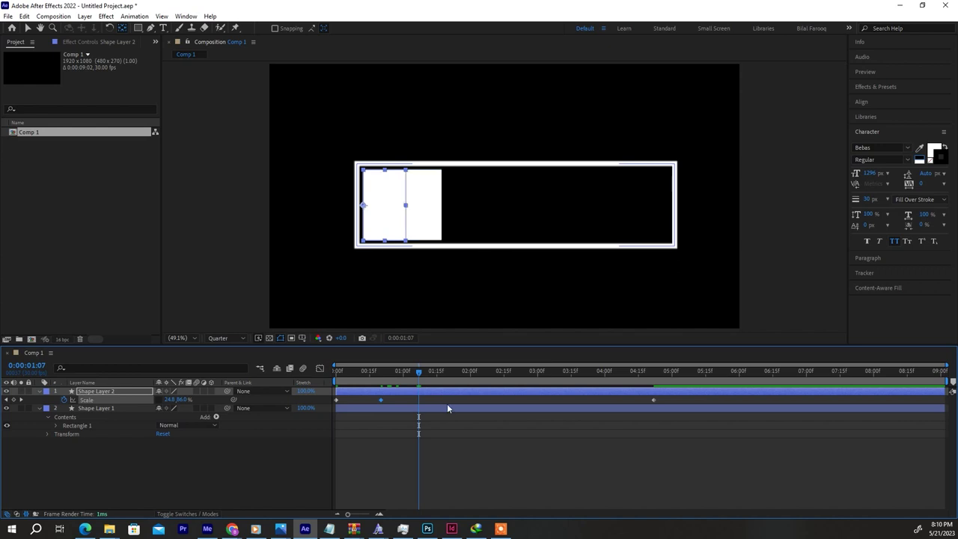
{"action": "left_click_drag", "start_coordinate": [447, 403], "coordinate": [447, 403]}
Step: Preview the animation, then delete the middle Scale keyframes
{"action": "left_click_drag", "start_coordinate": [411, 376], "coordinate": [312, 382]}
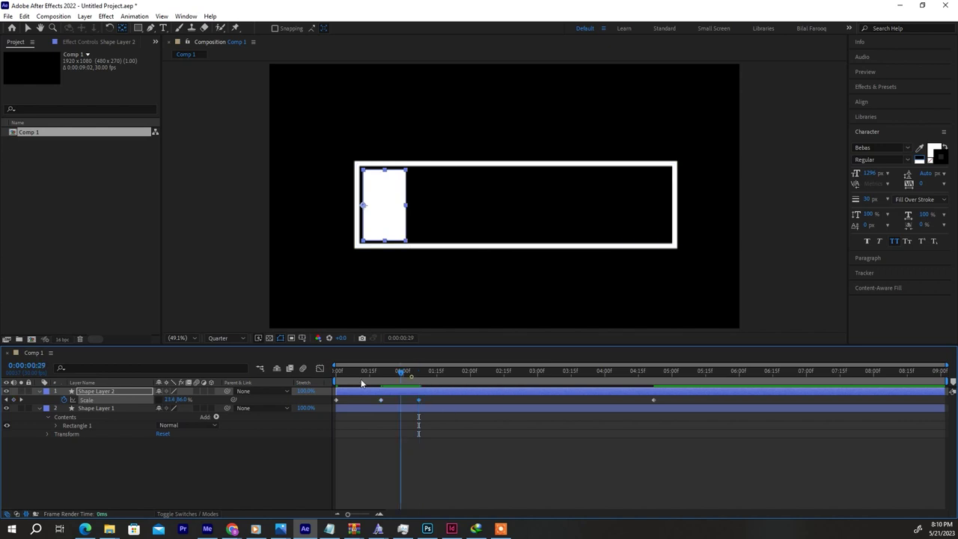
{"action": "key", "text": "space"}
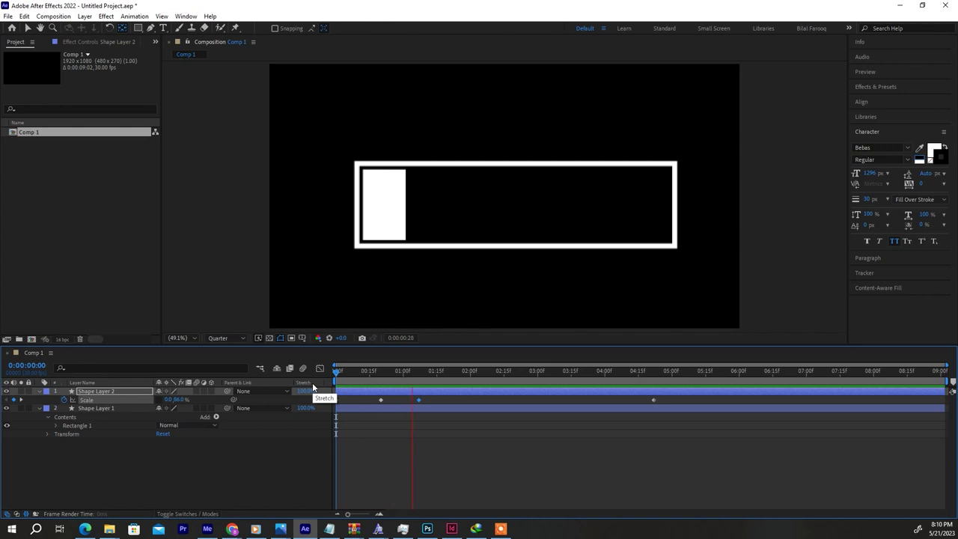
{"action": "left_click", "coordinate": [383, 379]}
{"action": "left_click_drag", "start_coordinate": [383, 378], "coordinate": [364, 382]}
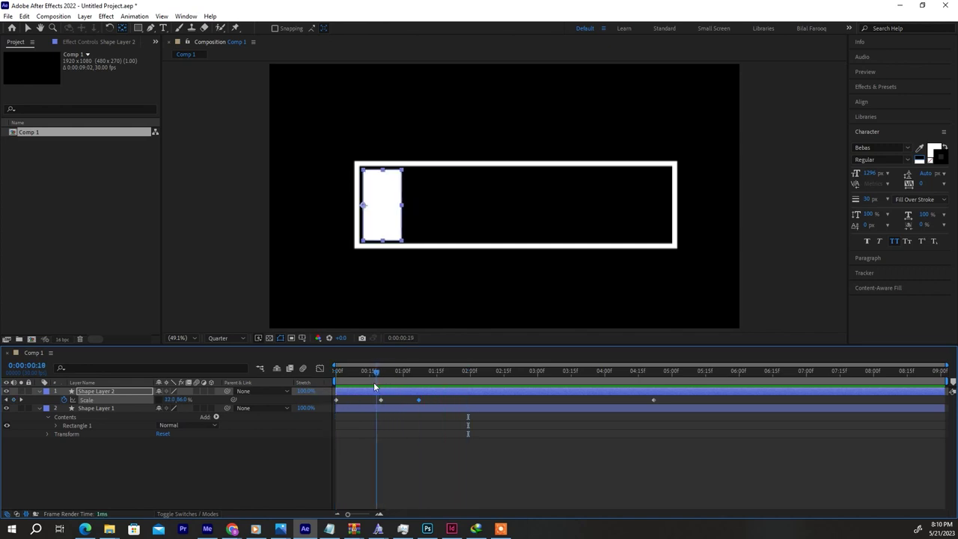
{"action": "left_click_drag", "start_coordinate": [425, 398], "coordinate": [381, 405]}
{"action": "key", "text": "Delete"}
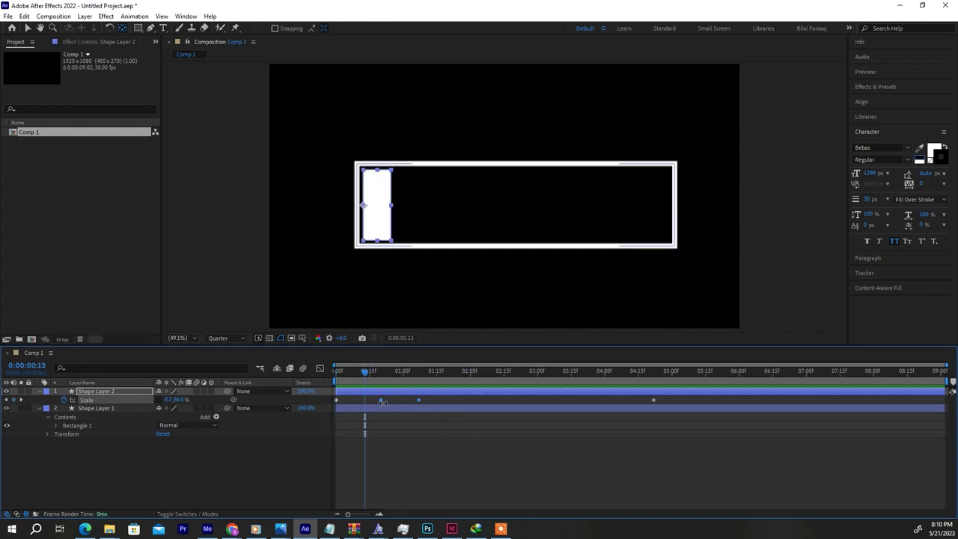
Step: Add a Scale keyframe near frame 22, lower the width to about 14.7 %, and select all Scale keyframes
{"action": "left_click_drag", "start_coordinate": [365, 371], "coordinate": [380, 370]}
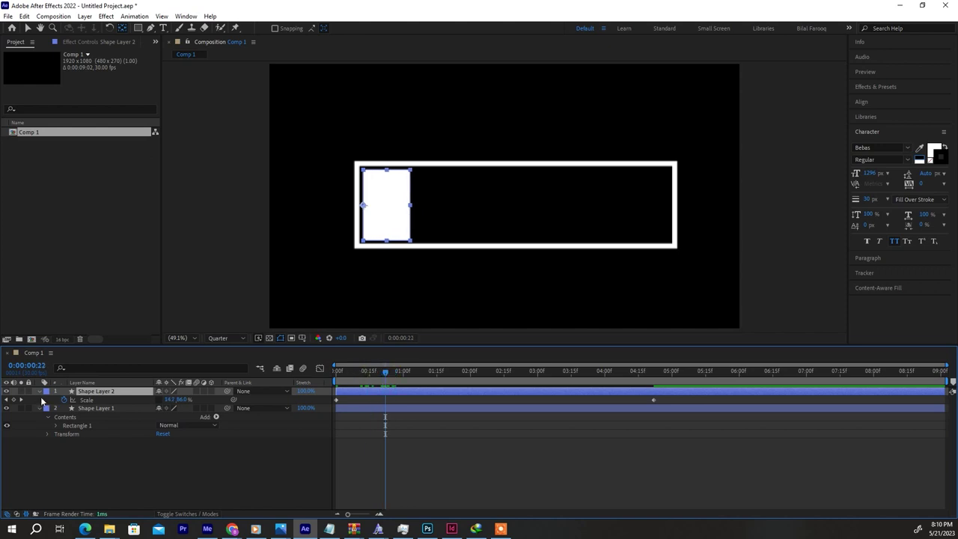
{"action": "left_click", "coordinate": [14, 400]}
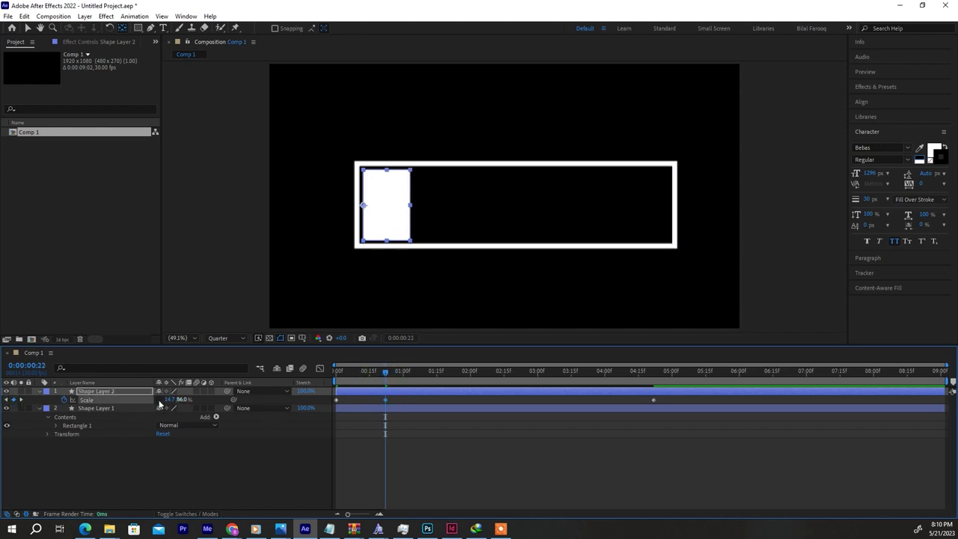
{"action": "mouse_move", "coordinate": [378, 371]}
{"action": "left_mouse_down"}
{"action": "mouse_move", "coordinate": [571, 371]}
{"action": "mouse_move", "coordinate": [418, 374]}
{"action": "left_mouse_up"}
{"action": "left_click", "coordinate": [397, 400]}
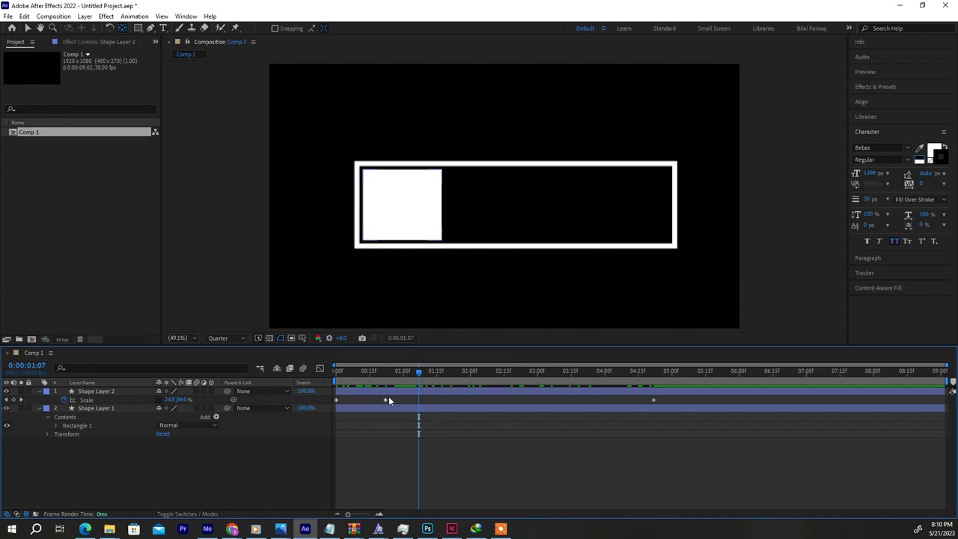
{"action": "left_click", "coordinate": [386, 399]}
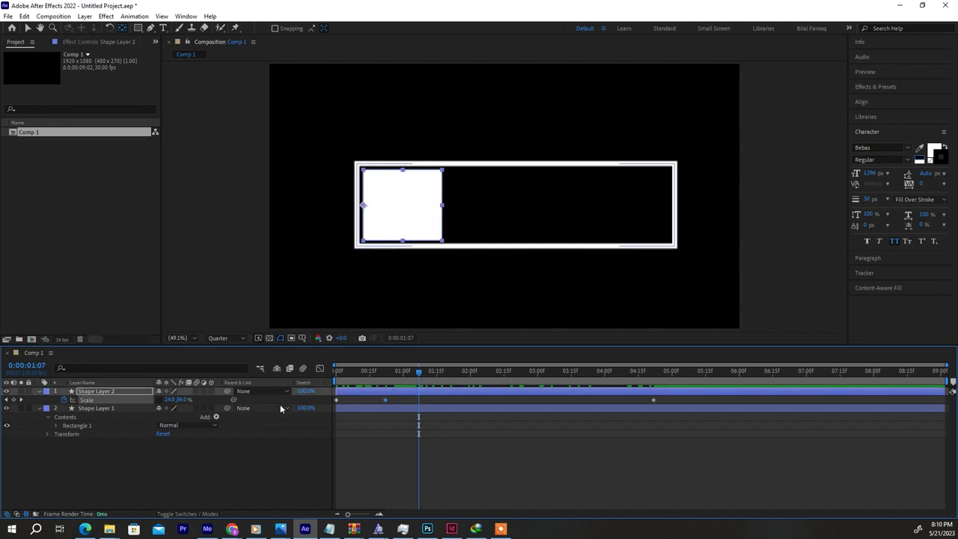
{"action": "left_click_drag", "start_coordinate": [171, 400], "coordinate": [192, 405]}
{"action": "mouse_move", "coordinate": [391, 381]}
{"action": "left_mouse_down"}
{"action": "mouse_move", "coordinate": [431, 378]}
{"action": "mouse_move", "coordinate": [435, 396]}
{"action": "left_mouse_up"}
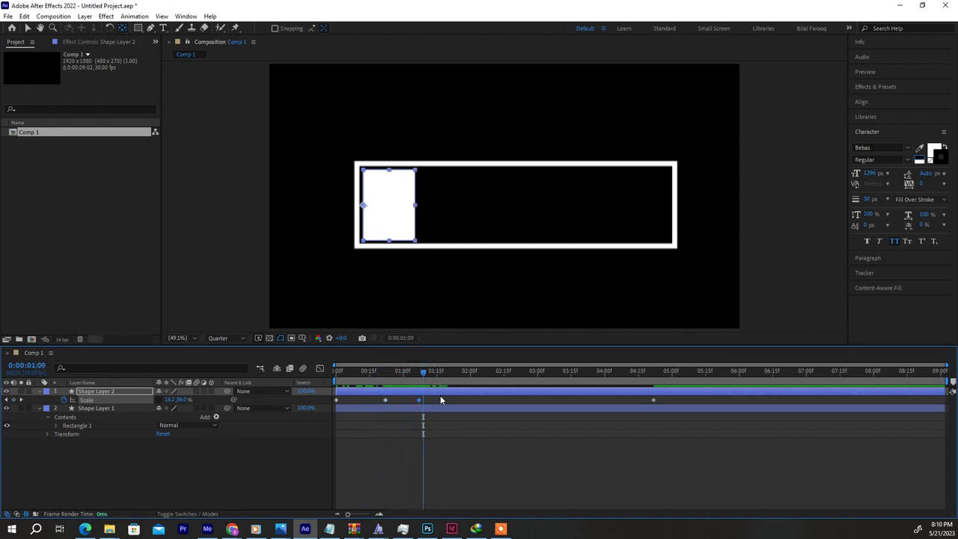
{"action": "left_click_drag", "start_coordinate": [700, 396], "coordinate": [306, 418]}
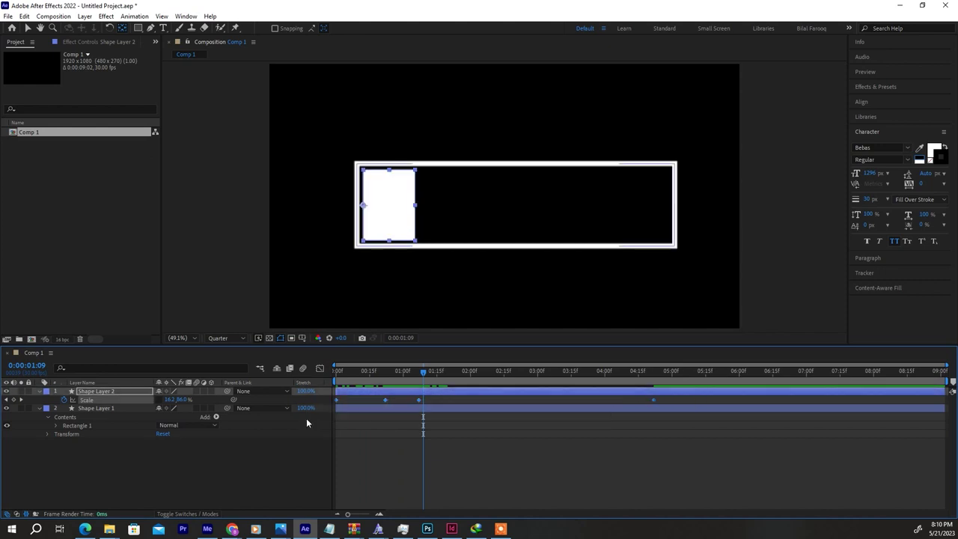
Step: Apply Easy Ease to the white fill's Scale keyframes
{"action": "right_click", "coordinate": [336, 399]}
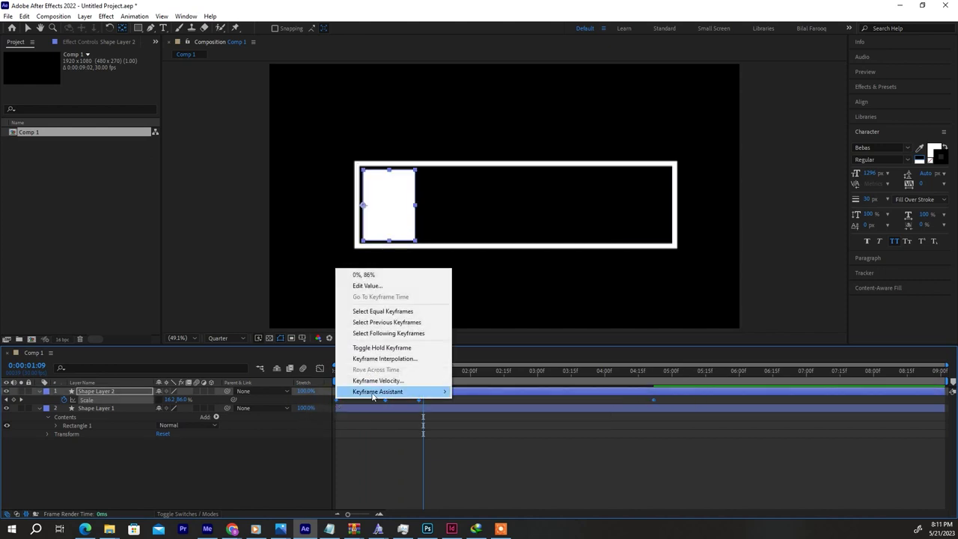
{"action": "mouse_move", "coordinate": [372, 395]}
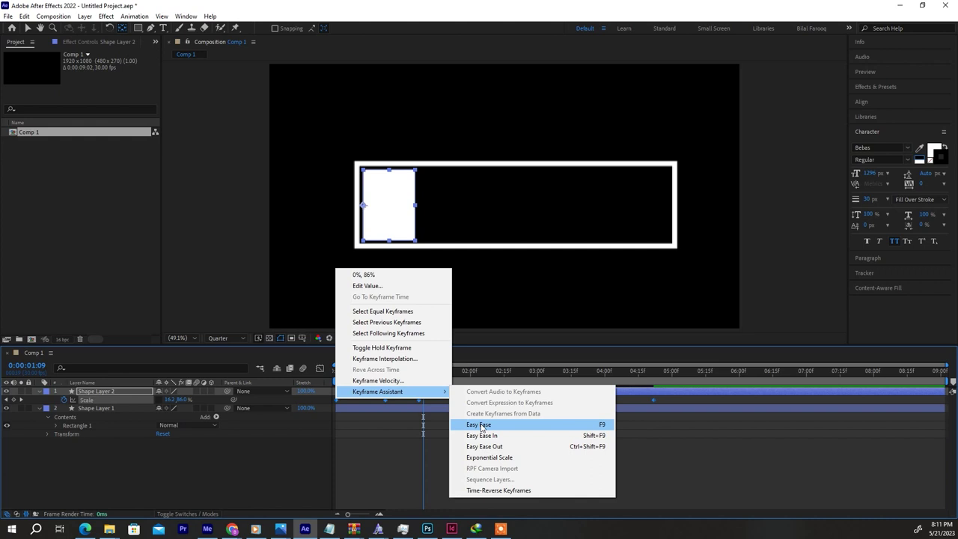
{"action": "left_click", "coordinate": [480, 425]}
Step: In the speed graph, drag all Scale keyframes' influence handles to steepen the curve, then preview
{"action": "left_click", "coordinate": [321, 369]}
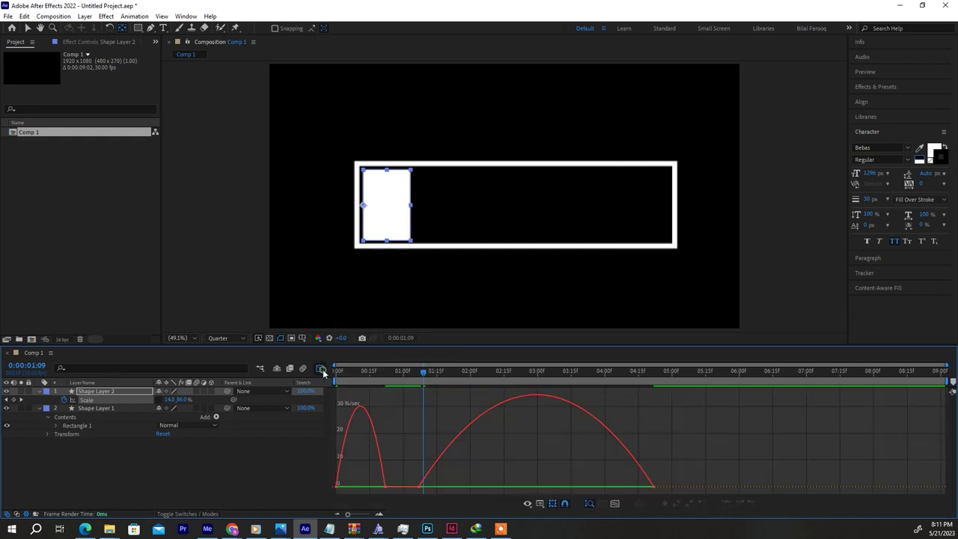
{"action": "left_click_drag", "start_coordinate": [688, 442], "coordinate": [332, 490]}
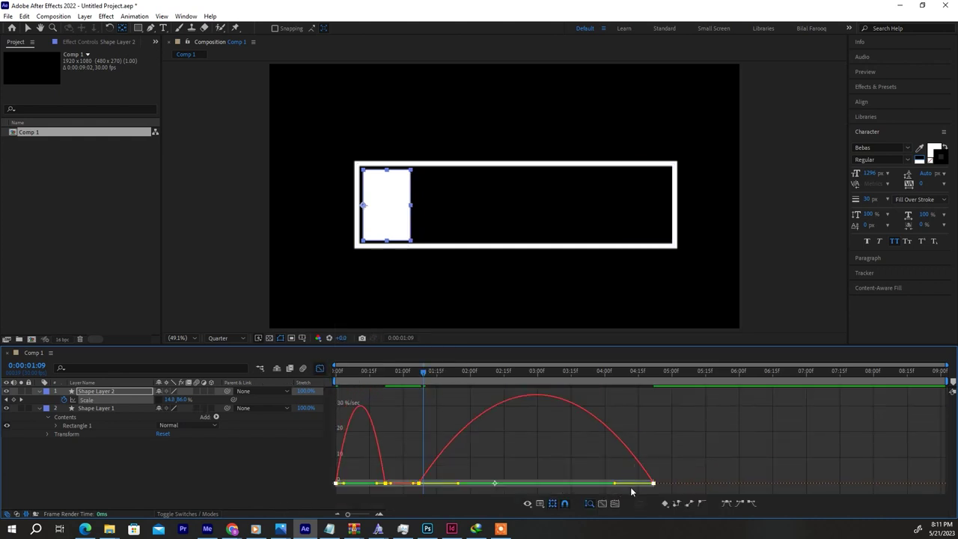
{"action": "left_click_drag", "start_coordinate": [618, 485], "coordinate": [566, 485]}
{"action": "left_click_drag", "start_coordinate": [423, 370], "coordinate": [334, 370]}
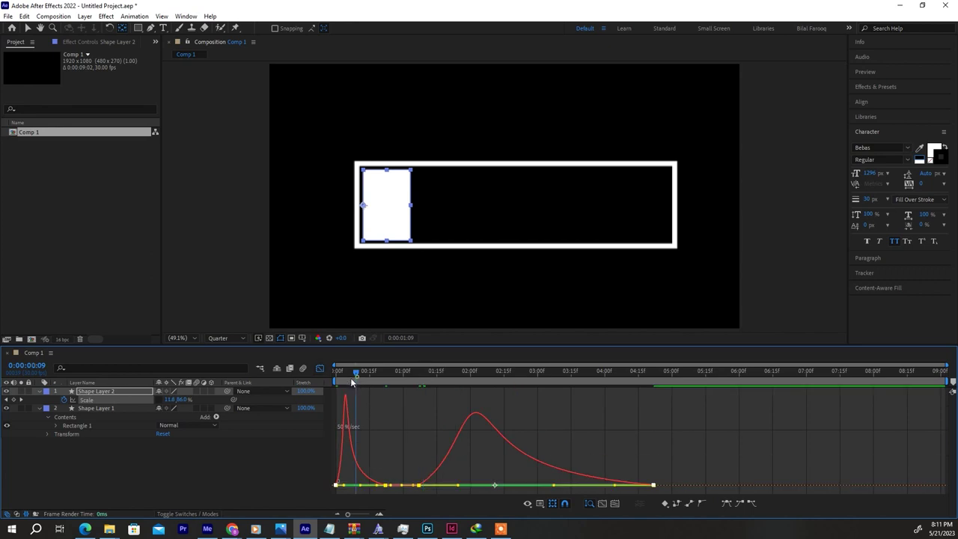
{"action": "key", "text": "space"}
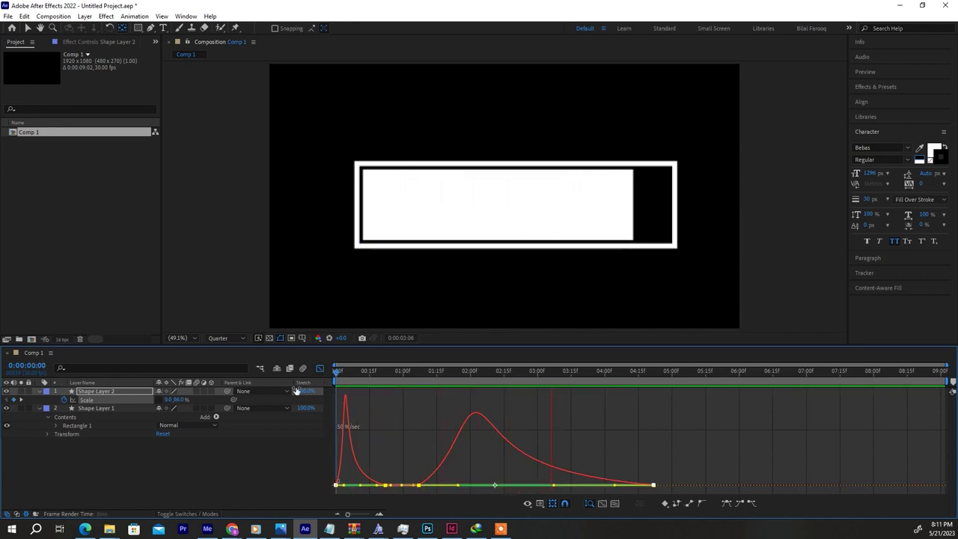
{"action": "left_click", "coordinate": [319, 368]}
Step: Create a new text layer reading 'LOADING....' in the comp
{"action": "left_click", "coordinate": [421, 447]}
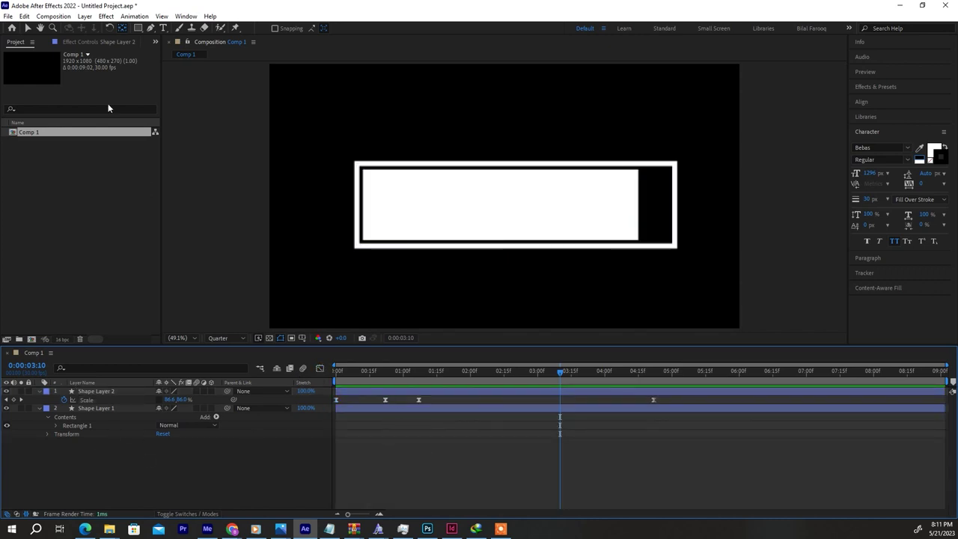
{"action": "left_click", "coordinate": [162, 30]}
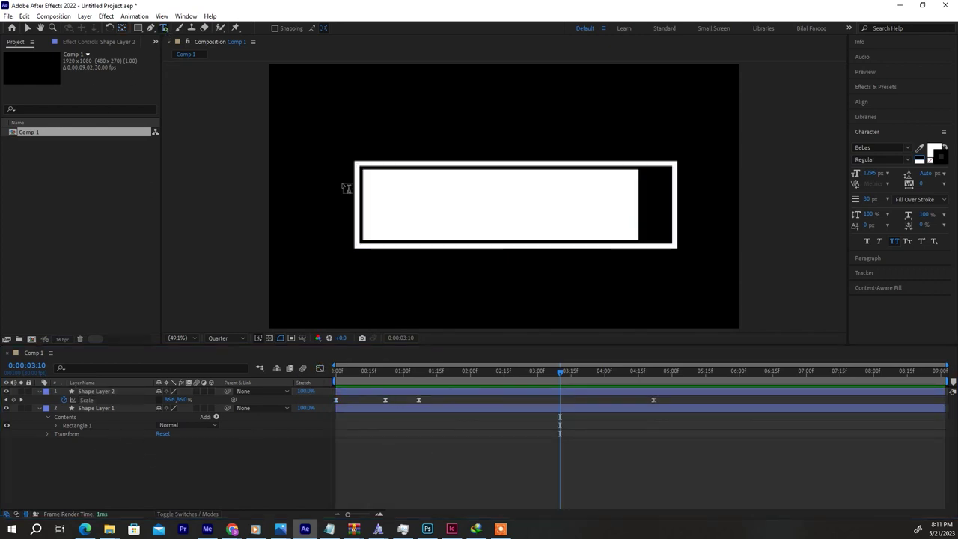
{"action": "left_click", "coordinate": [362, 278]}
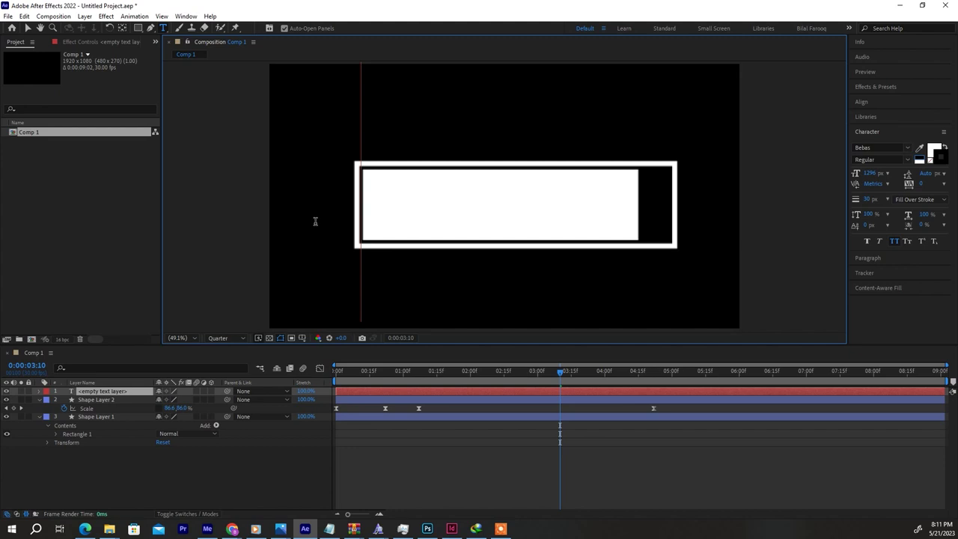
{"action": "type", "text": "Loa"}
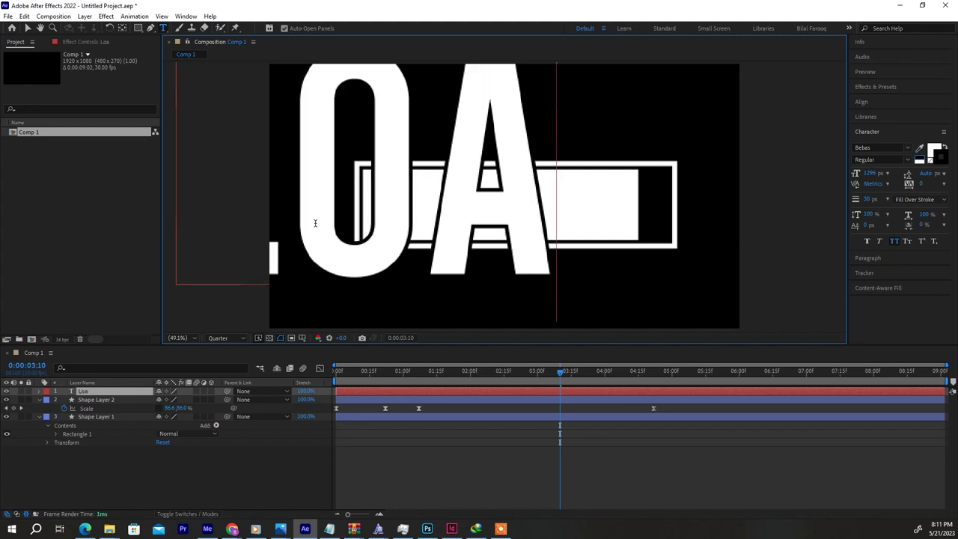
{"action": "type", "text": "ding..."}
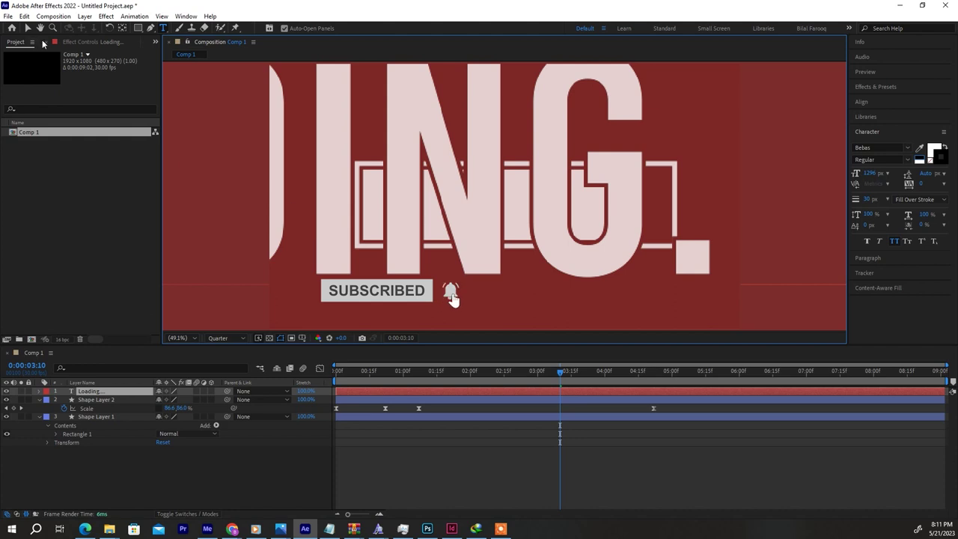
{"action": "type", "text": "vs"}
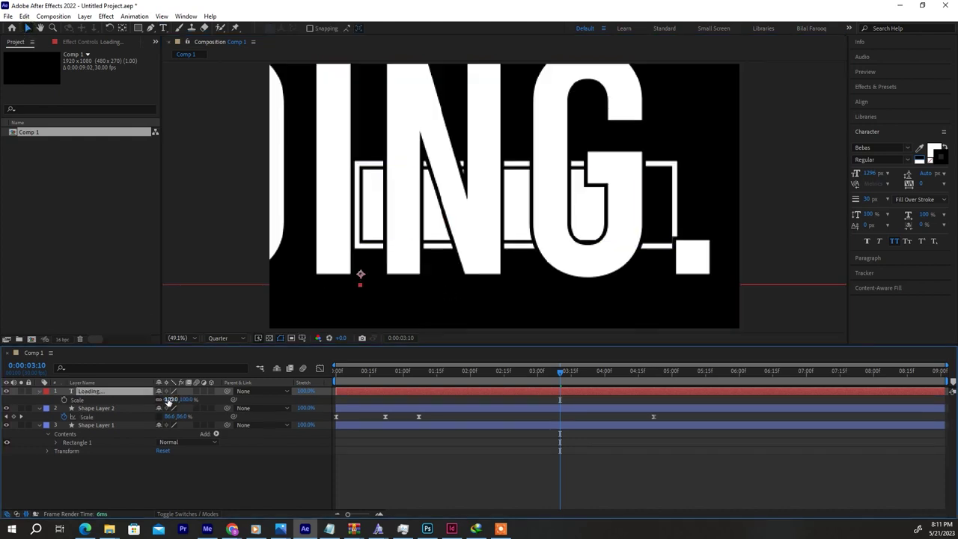
Step: Scale the LOADING text to 12% and place it just beneath the bar
{"action": "left_click_drag", "start_coordinate": [169, 401], "coordinate": [129, 405]}
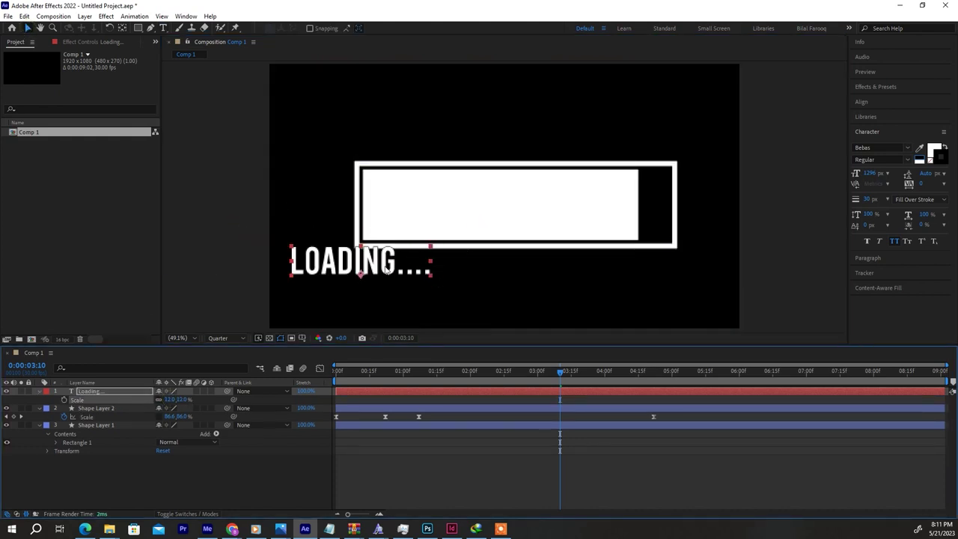
{"action": "left_click_drag", "start_coordinate": [387, 271], "coordinate": [444, 287]}
{"action": "left_click", "coordinate": [344, 371]}
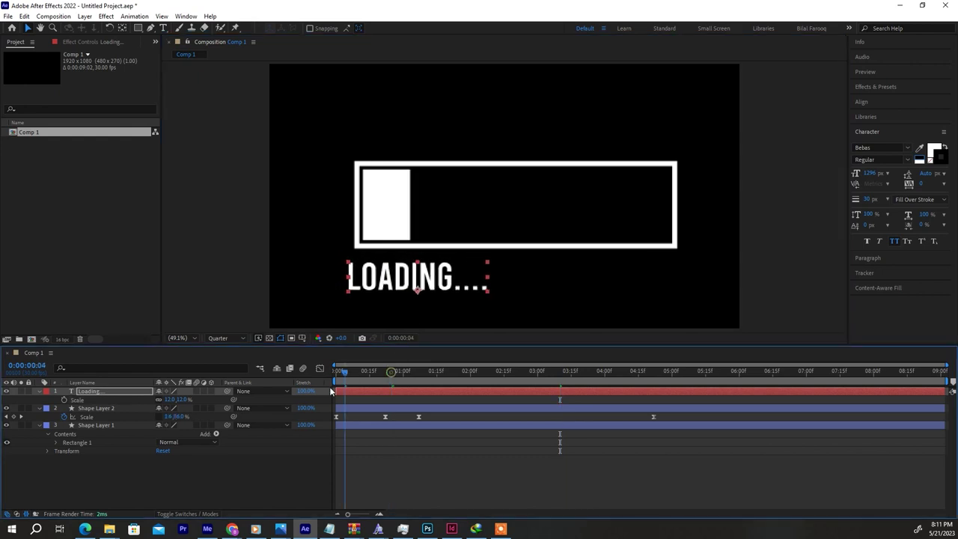
Step: Keyframe the LOADING text's Opacity at 100% on frame 0 and 0% at frame 8
{"action": "key", "text": "Home"}
{"action": "left_click", "coordinate": [65, 400]}
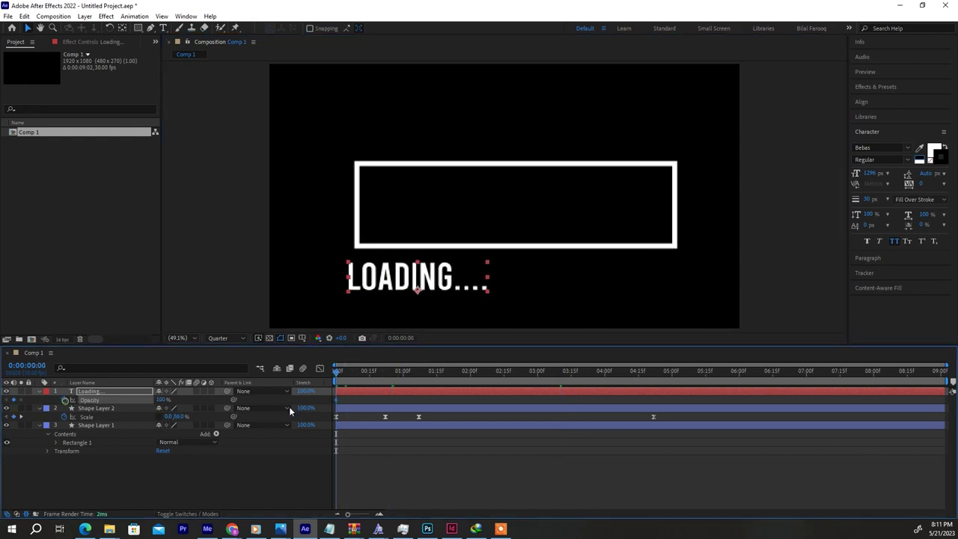
{"action": "left_click", "coordinate": [353, 378]}
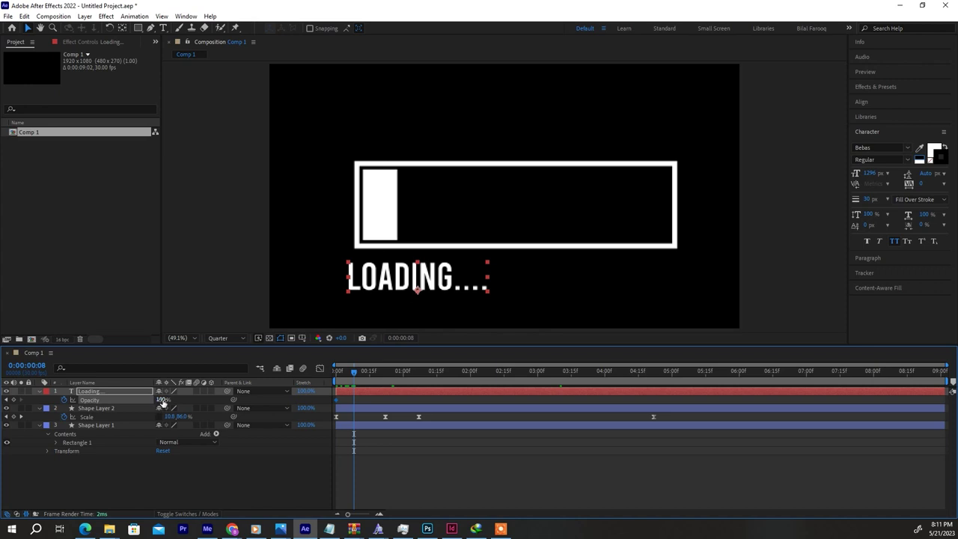
{"action": "left_click_drag", "start_coordinate": [163, 402], "coordinate": [89, 405]}
{"action": "left_click_drag", "start_coordinate": [347, 384], "coordinate": [336, 384]}
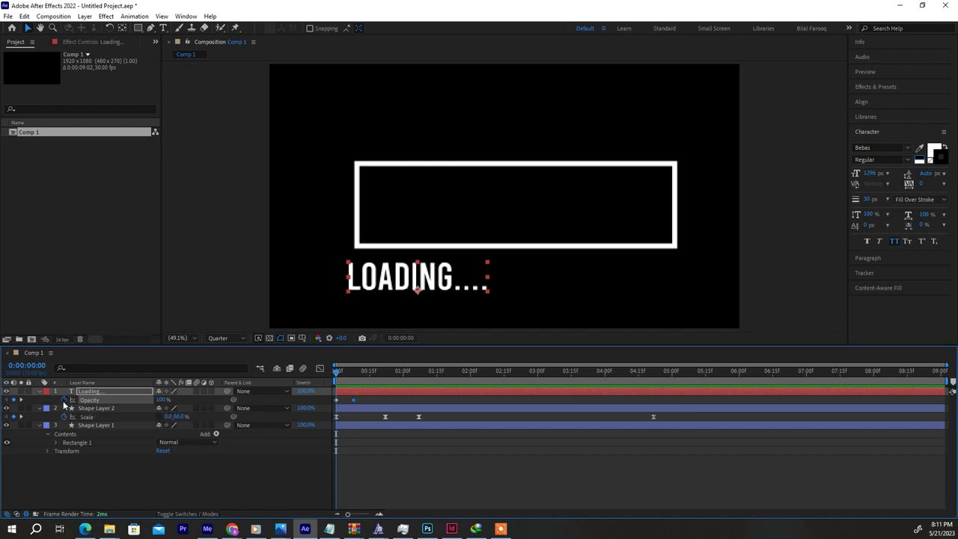
Step: Add the expression loopOut("pingpong") to the LOADING text's Opacity
{"action": "left_click", "coordinate": [64, 400], "text": "alt"}
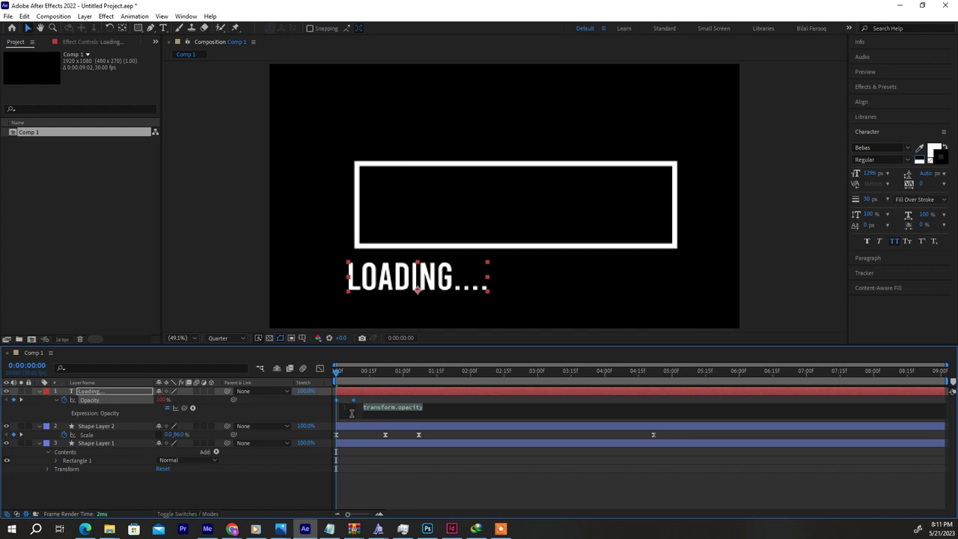
{"action": "type", "text": "ping"}
{"action": "key", "text": "BackSpace"}
{"action": "key", "text": "BackSpace"}
{"action": "key", "text": "BackSpace"}
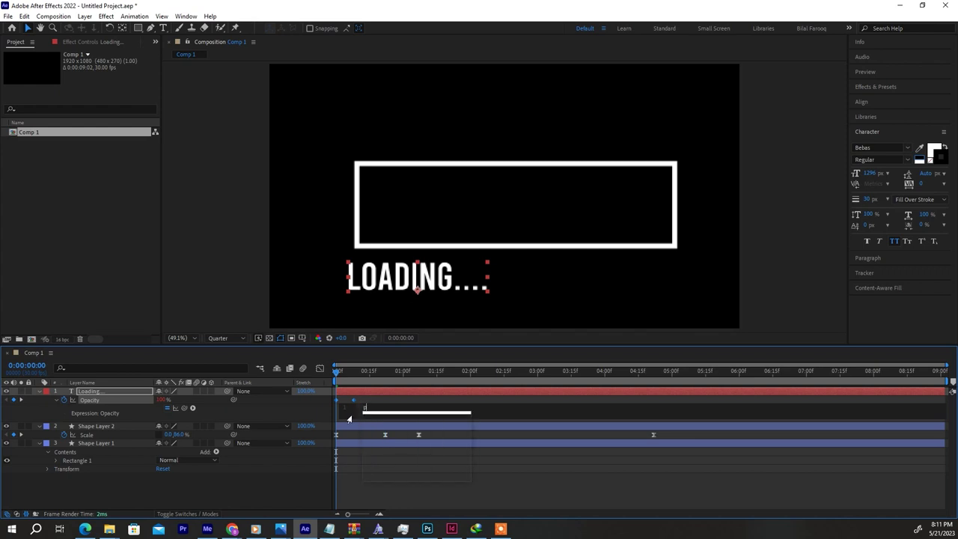
{"action": "type", "text": "loop"}
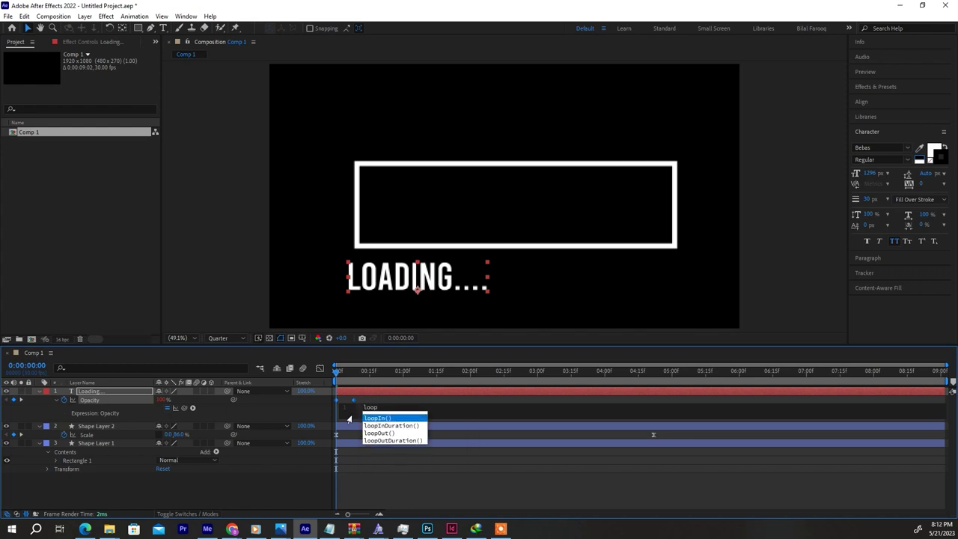
{"action": "type", "text": "Out"}
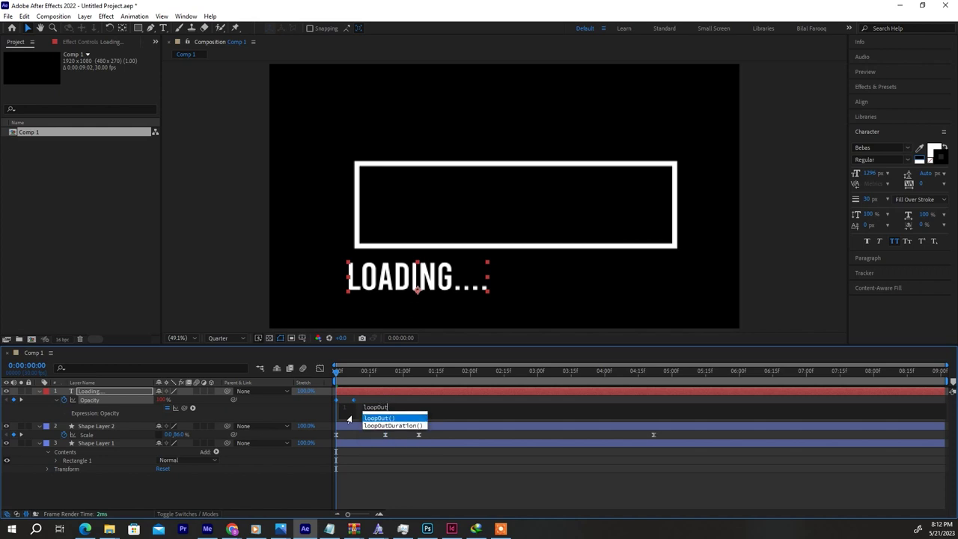
{"action": "key", "text": "Return"}
{"action": "type", "text": "\""}
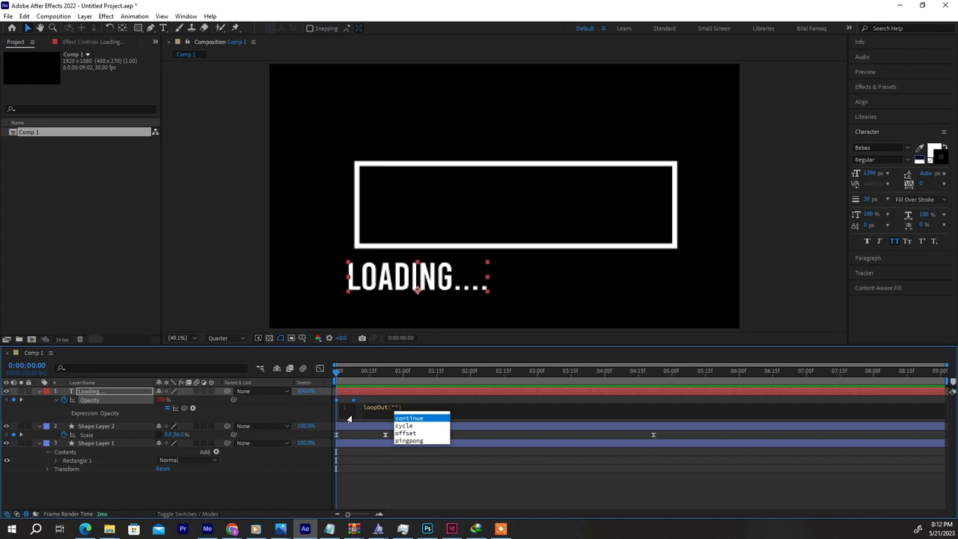
{"action": "key", "text": "Down"}
{"action": "key", "text": "Down"}
{"action": "key", "text": "Down"}
{"action": "key", "text": "Return"}
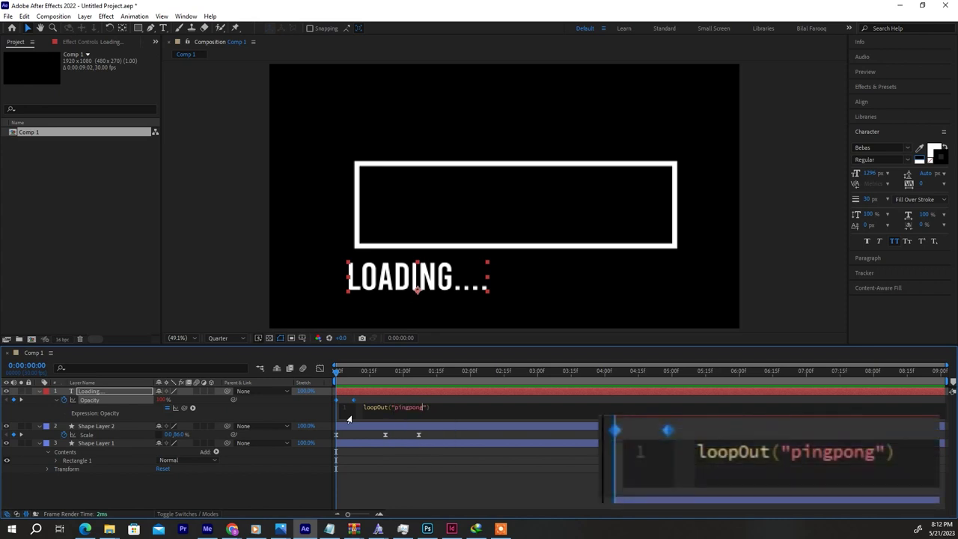
{"action": "left_click", "coordinate": [438, 487]}
Step: Preview the animation and scrub to about 0:04:17 to see the nearly full bar
{"action": "key", "text": "space"}
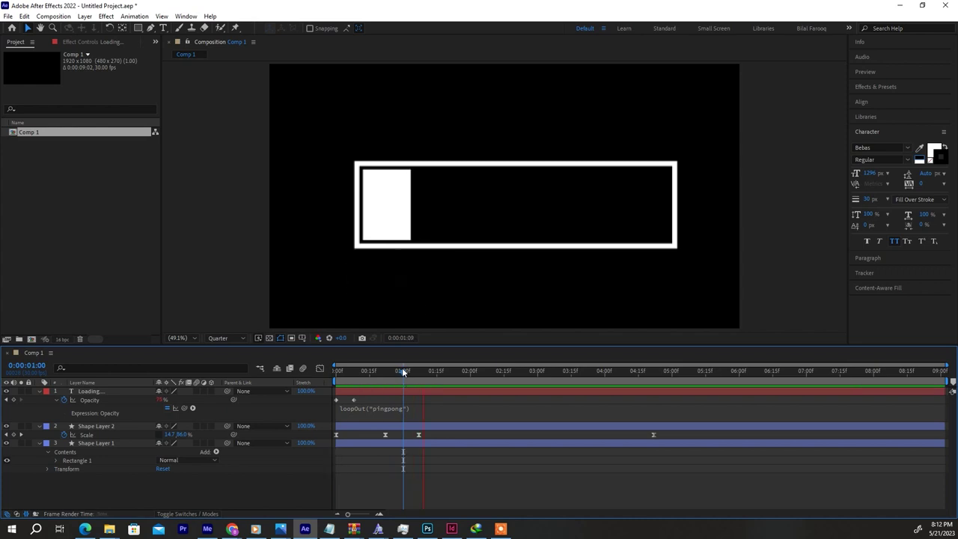
{"action": "key", "text": "space"}
{"action": "key", "text": "space"}
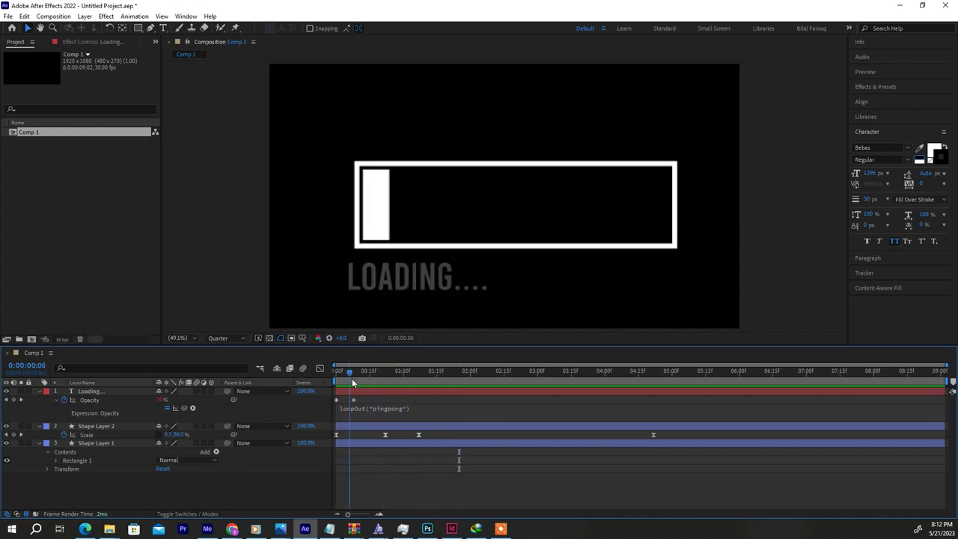
{"action": "left_click_drag", "start_coordinate": [376, 380], "coordinate": [665, 371]}
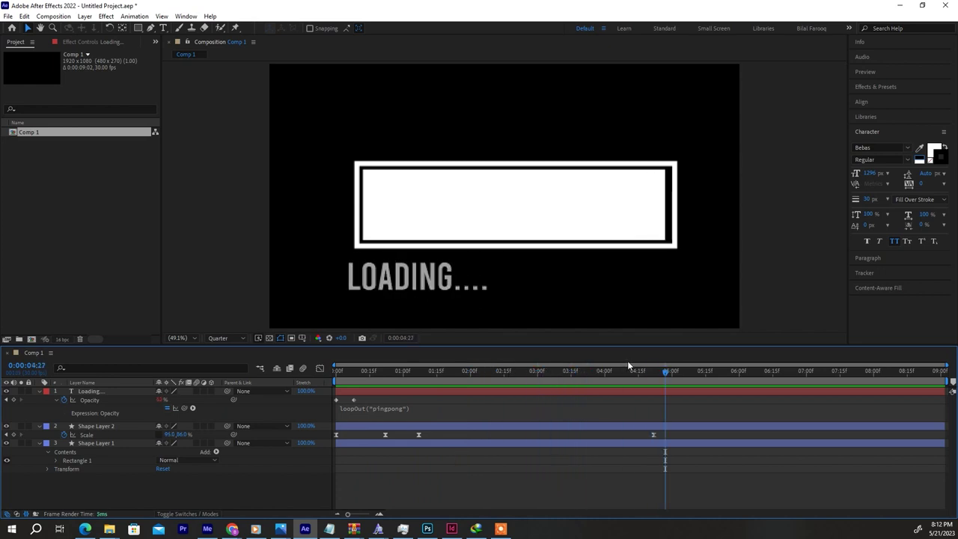